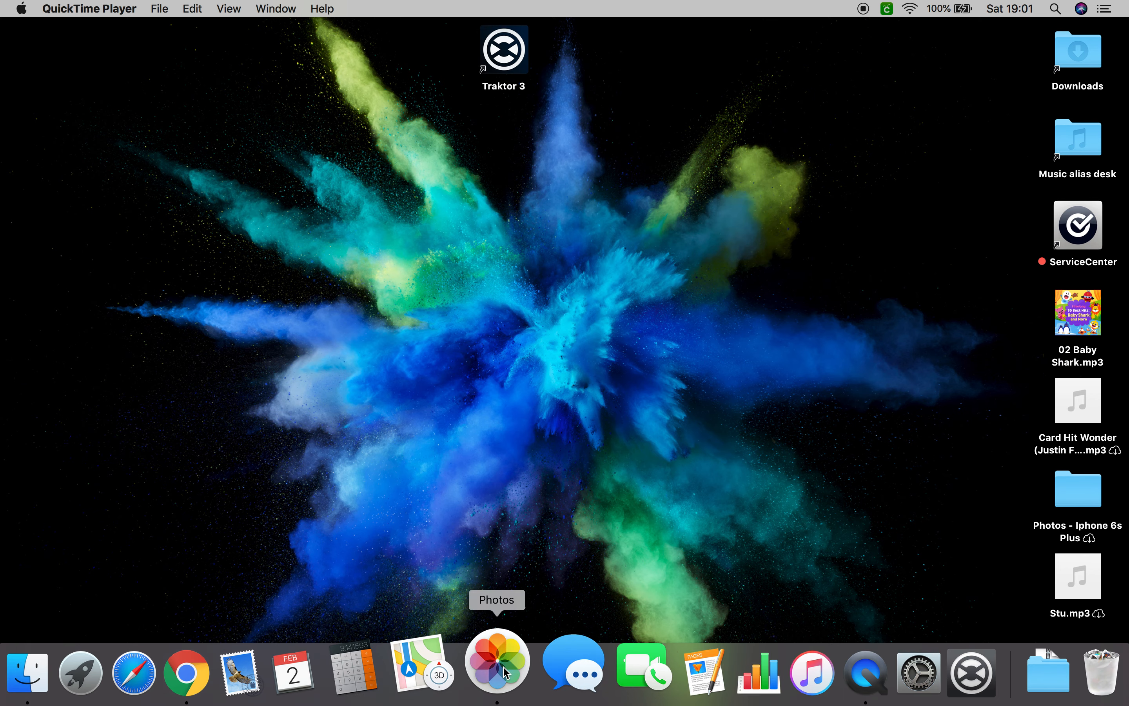
# View the framed name and character silhouette in Photos for reference, and return to Cricut Design Space in Chrome.
pyautogui.click(500, 672)
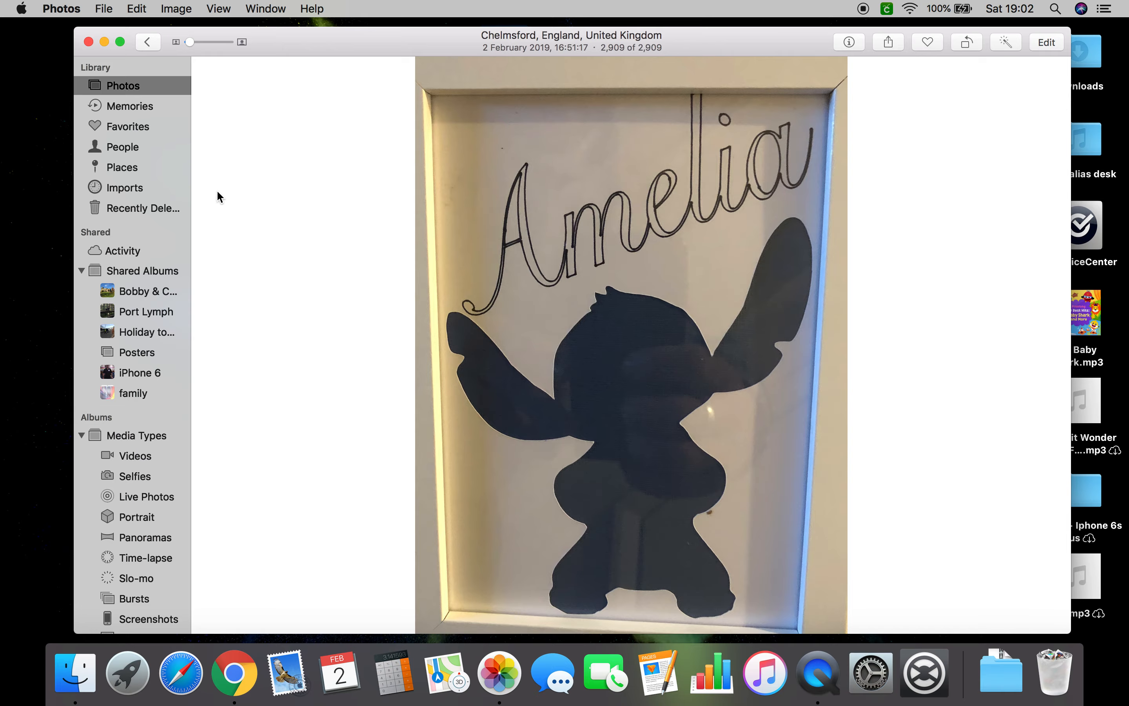
pyautogui.click(104, 42)
pyautogui.click(234, 672)
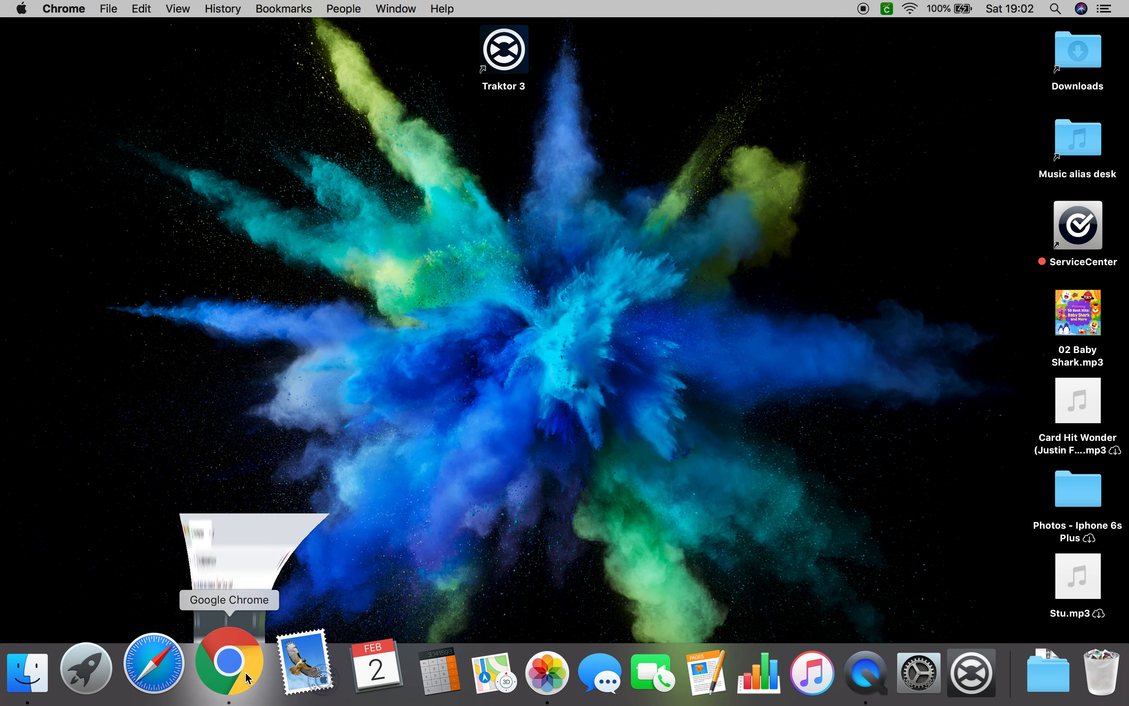
# Add a text object containing the child's first name and place it at about X 2.9, Y 1.25 on the canvas.
pyautogui.click(35, 394)
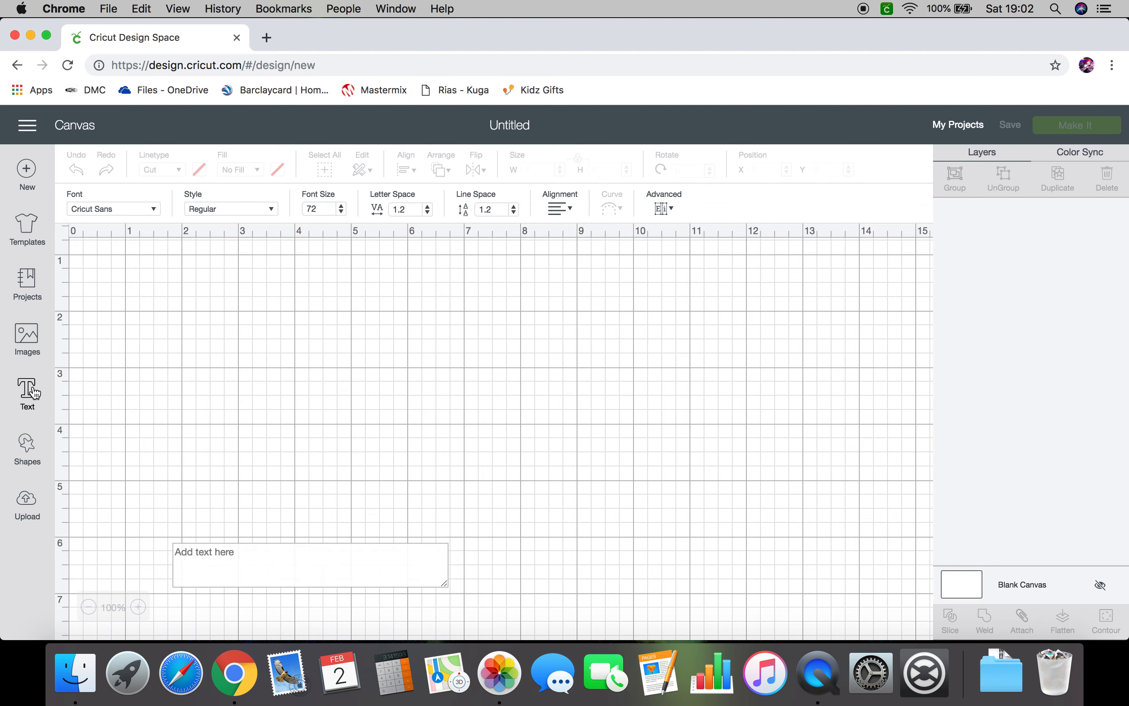
pyautogui.write('Amelia')
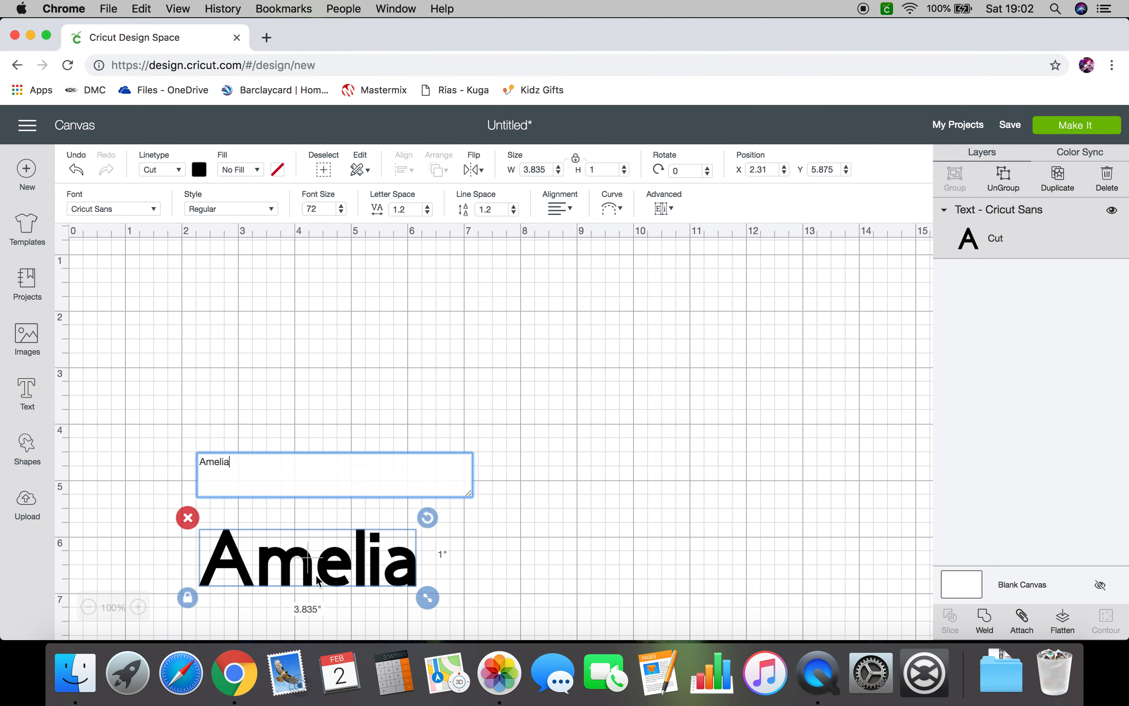
pyautogui.moveTo(307, 565); pyautogui.dragTo(339, 303)
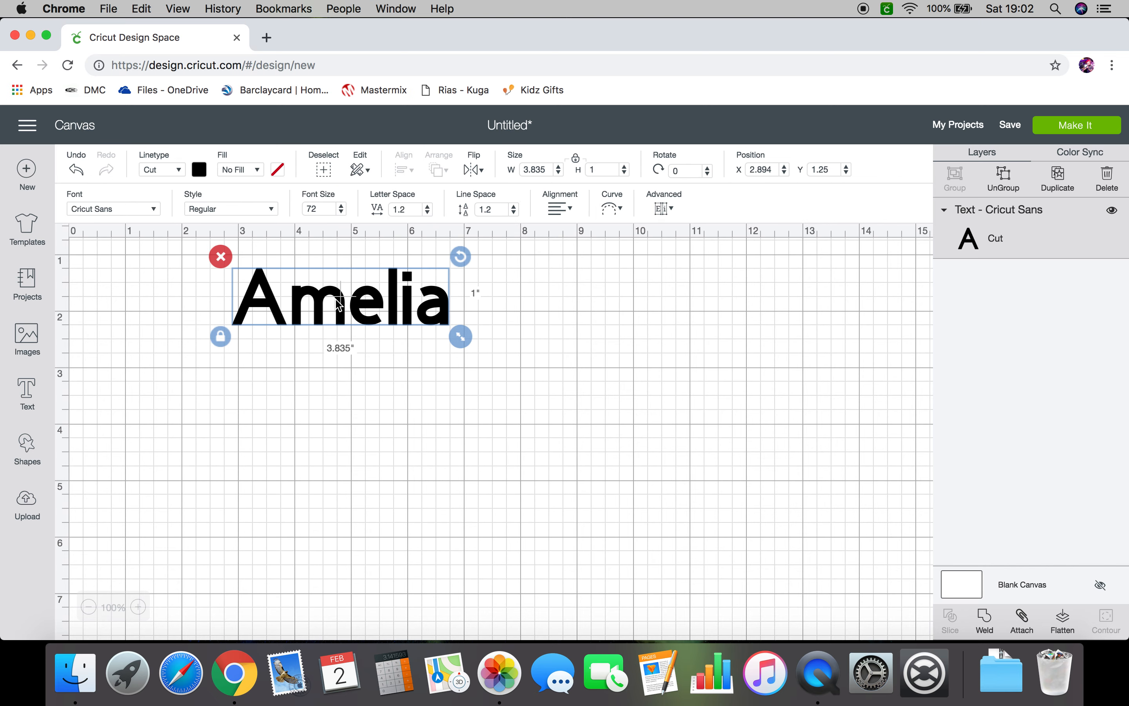
# Search the system fonts for "round", apply Snell Roundhand to the name and stretch it unproportionally to about 8.35 by 3.62 inches.
pyautogui.click(152, 209)
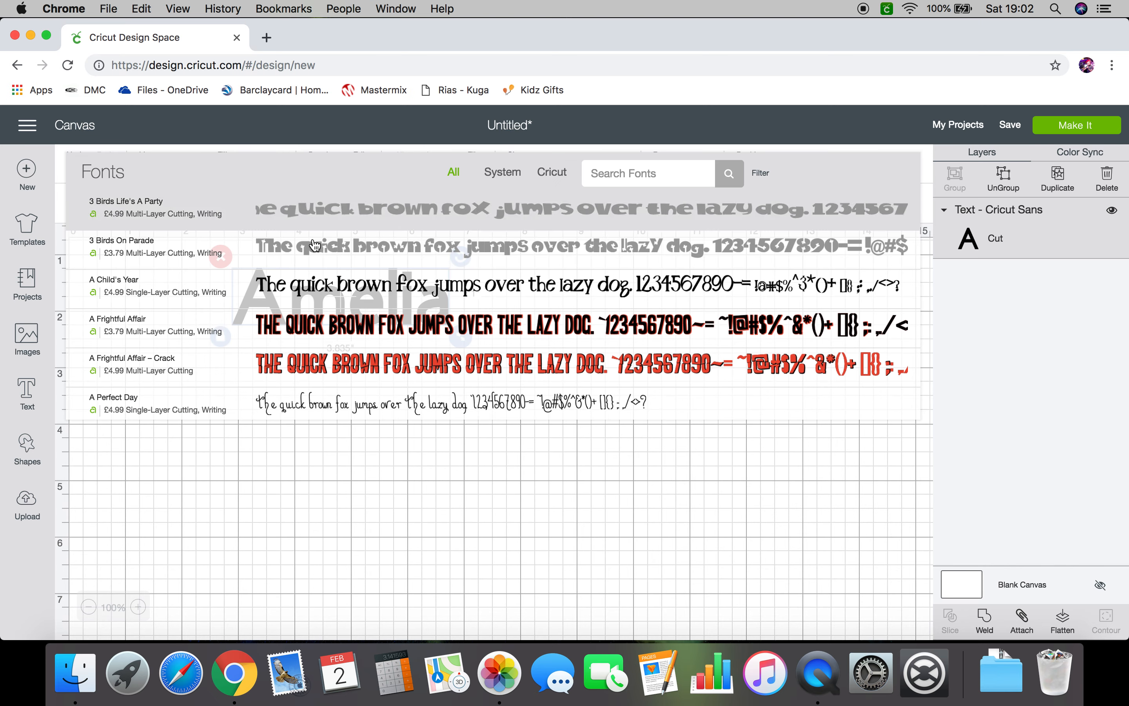
pyautogui.click(504, 177)
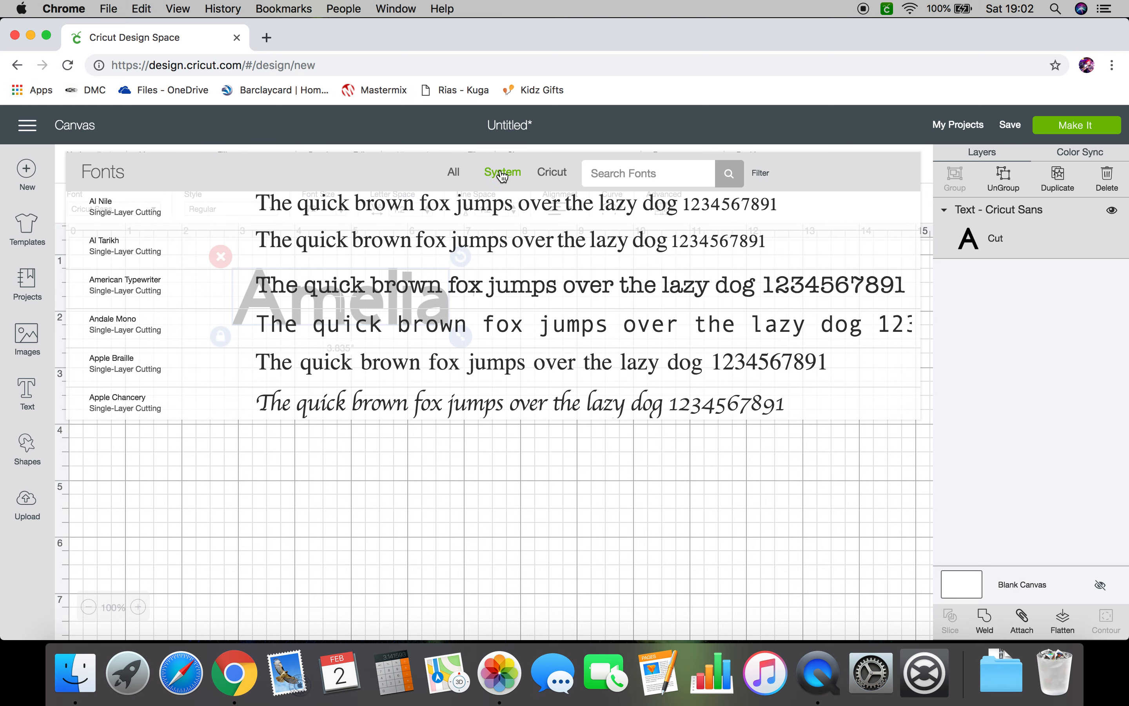
pyautogui.click(624, 172)
pyautogui.write('round')
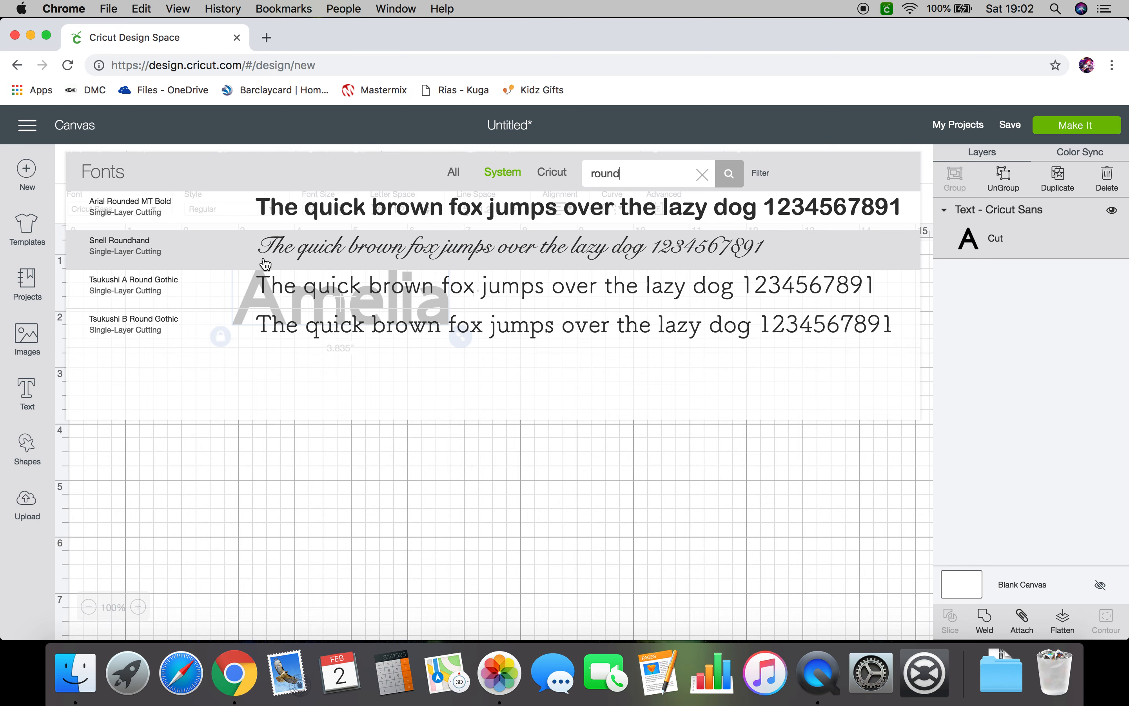
pyautogui.click(394, 249)
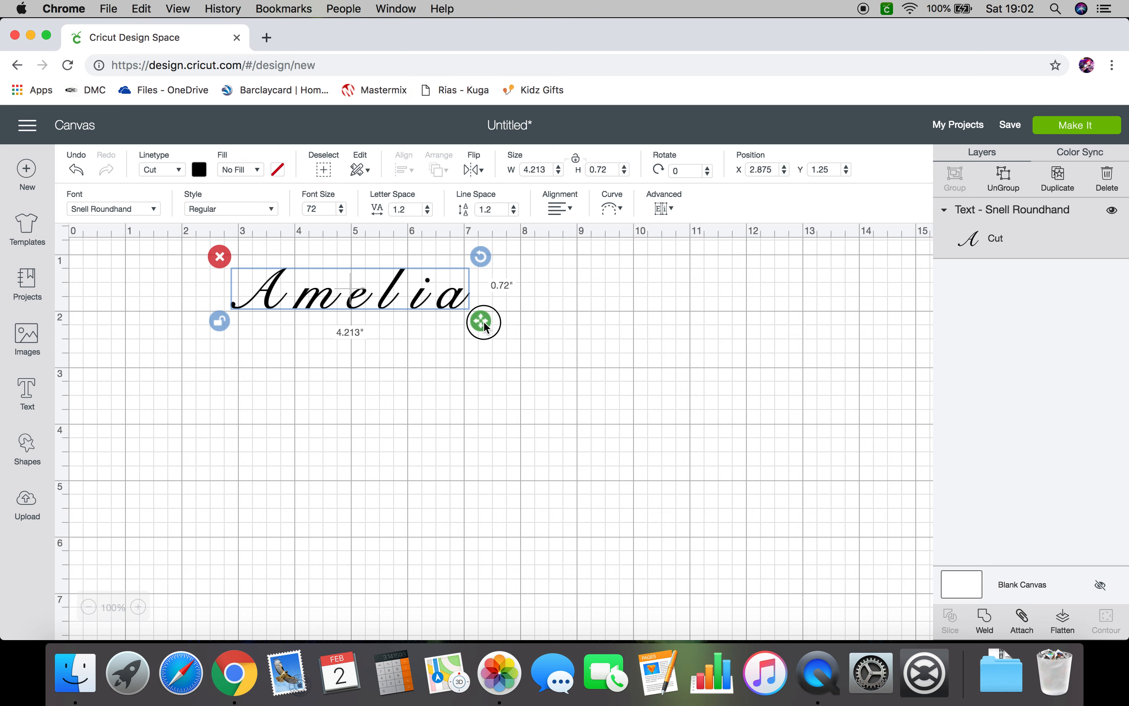
pyautogui.moveTo(481, 320); pyautogui.dragTo(713, 481)
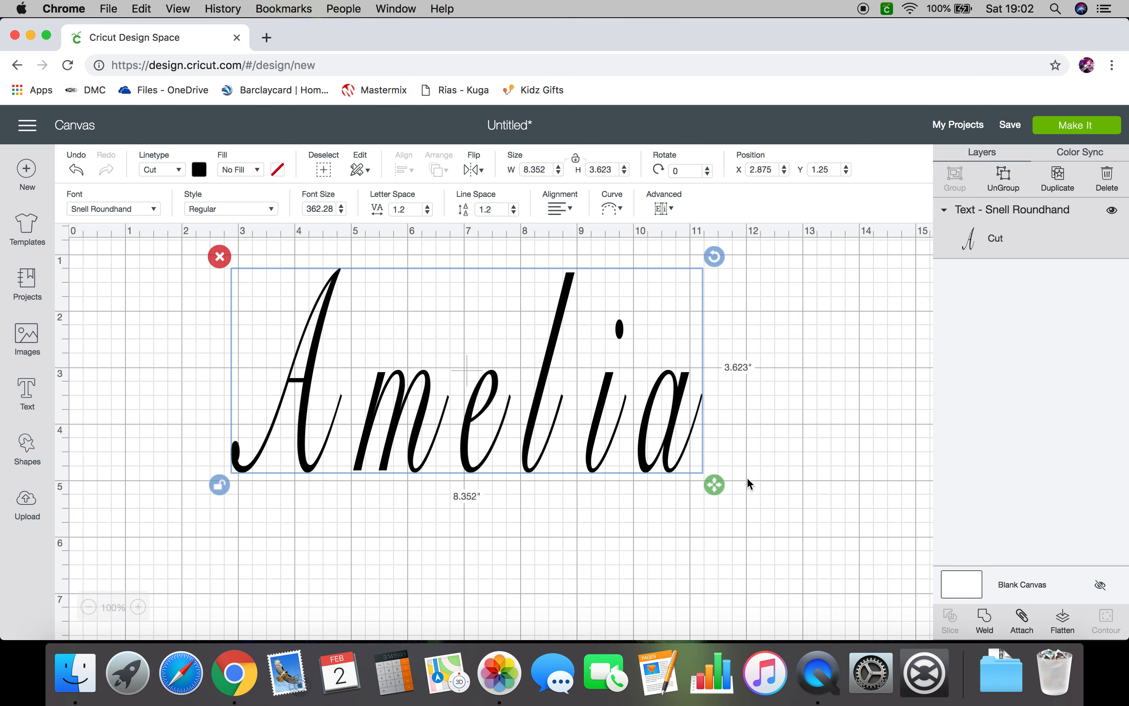
pyautogui.click(809, 462)
# Try tightening the name's letter spacing to -2 so that the script letters join up.
pyautogui.click(509, 419)
pyautogui.click(428, 214)
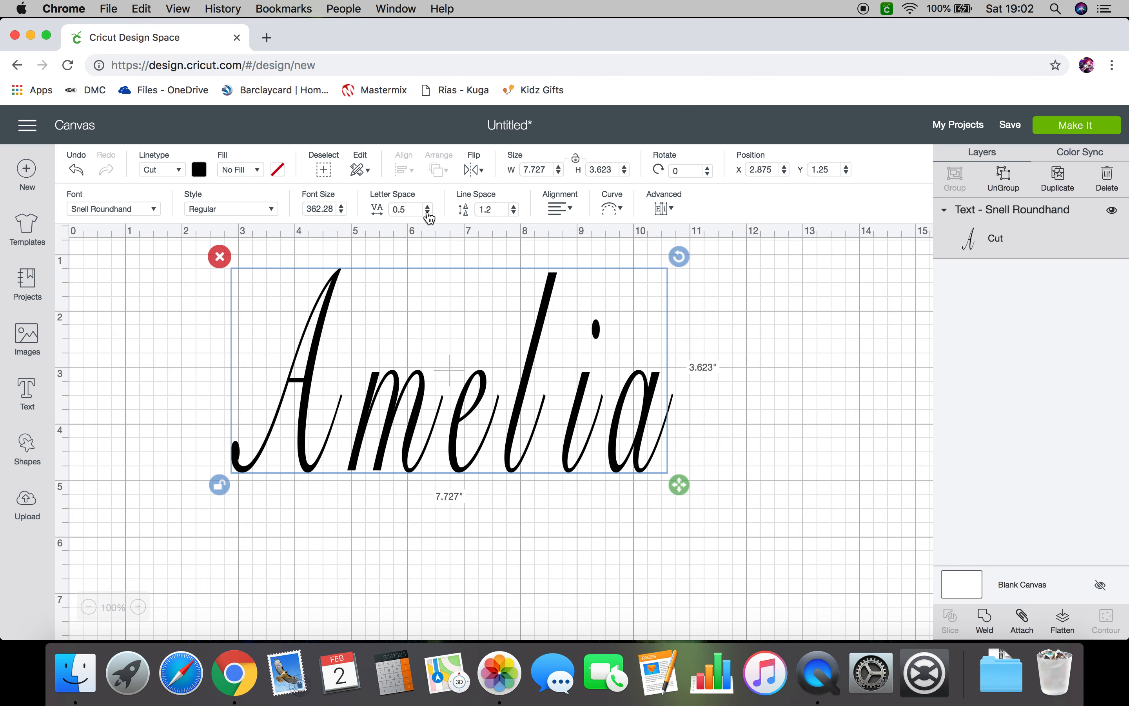
pyautogui.click(428, 212)
pyautogui.click(427, 212)
pyautogui.click(428, 212)
pyautogui.click(428, 212)
pyautogui.click(428, 212)
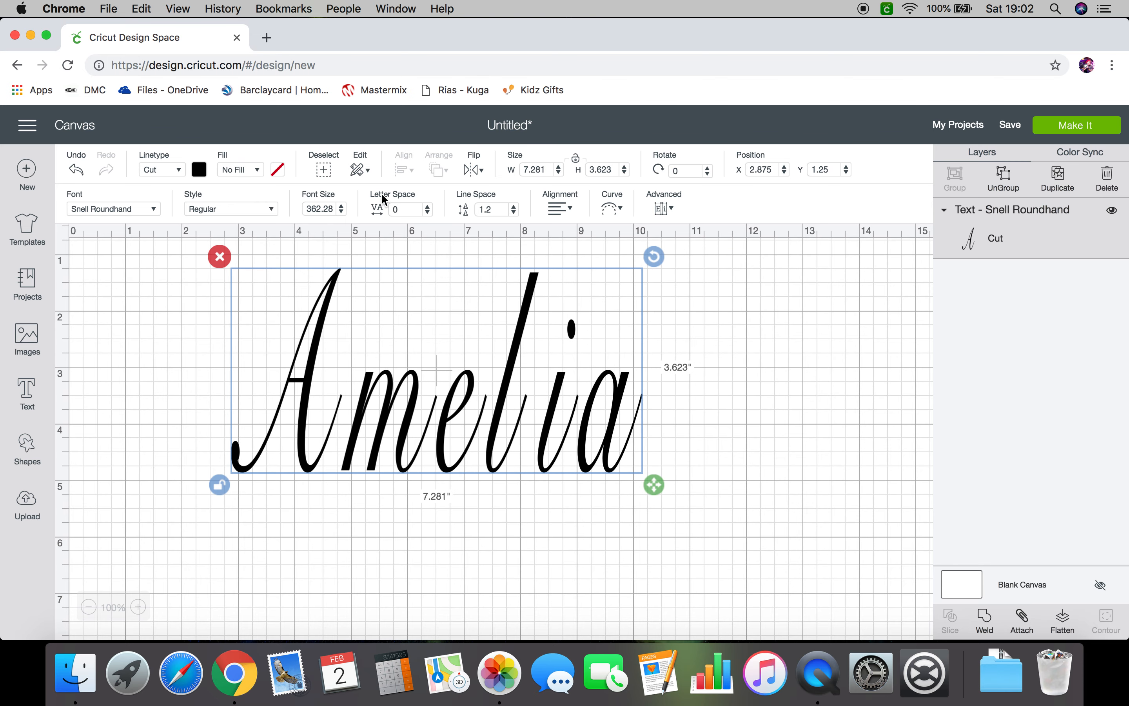
pyautogui.click(428, 213)
pyautogui.click(428, 213)
pyautogui.click(428, 213)
pyautogui.click(428, 213)
pyautogui.click(428, 213)
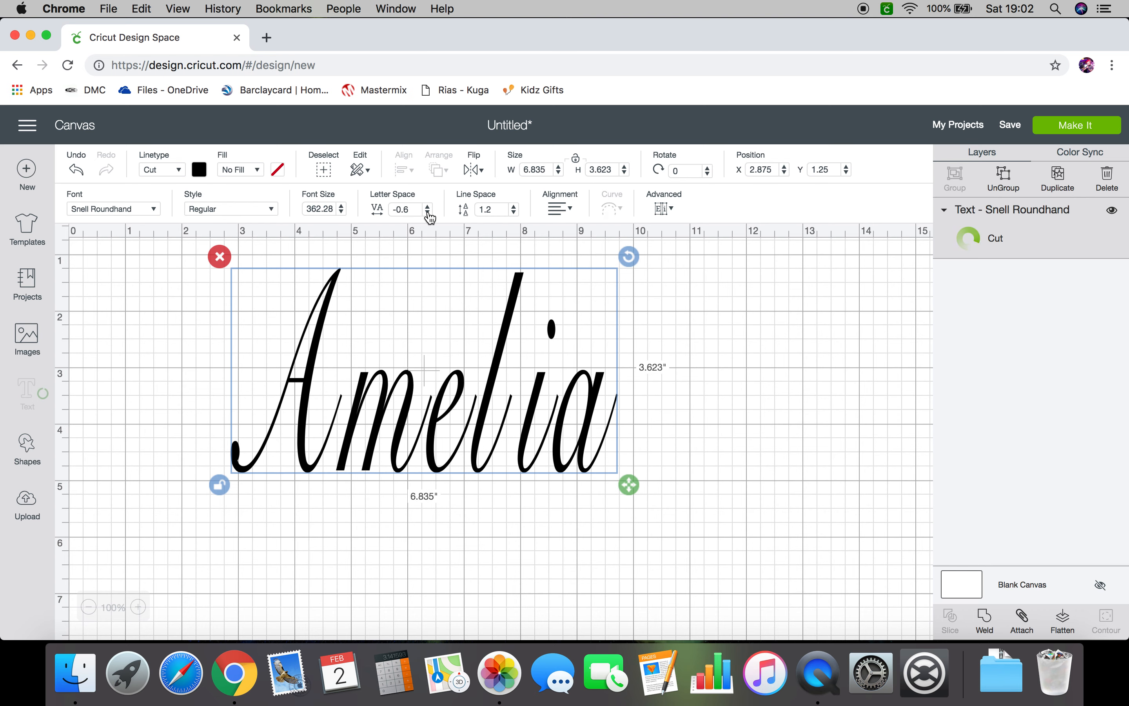
pyautogui.click(428, 212)
pyautogui.click(428, 213)
pyautogui.click(428, 213)
pyautogui.click(428, 213)
pyautogui.click(428, 213)
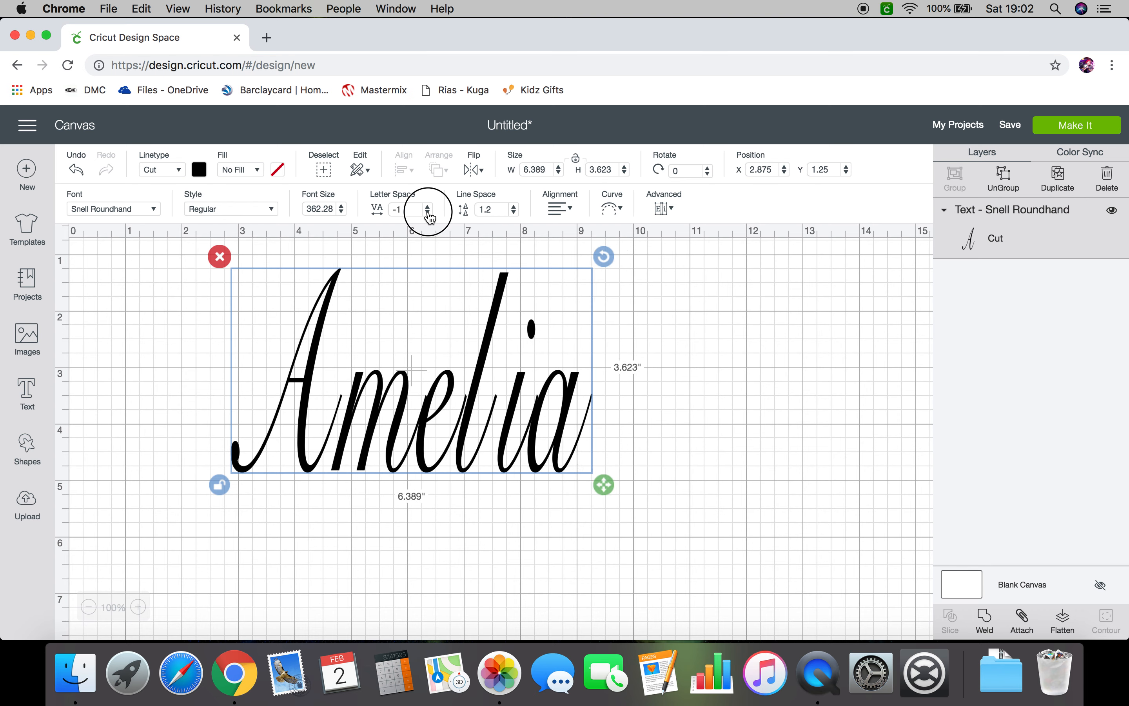
pyautogui.click(429, 213)
pyautogui.click(428, 213)
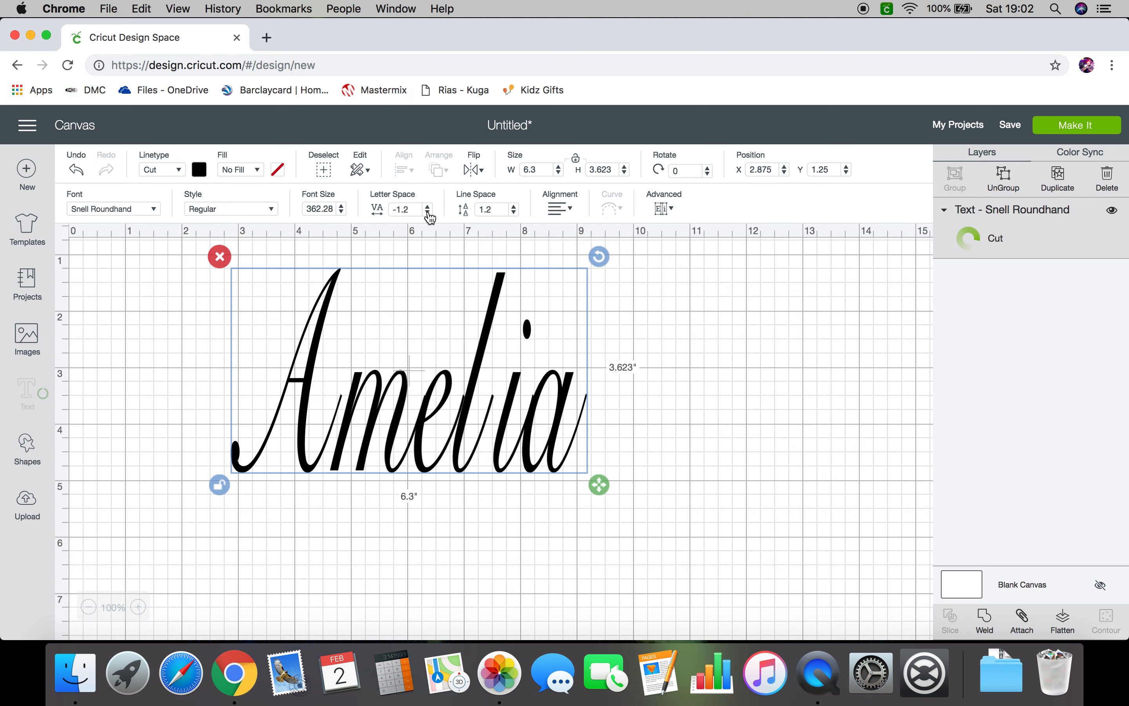
pyautogui.click(428, 213)
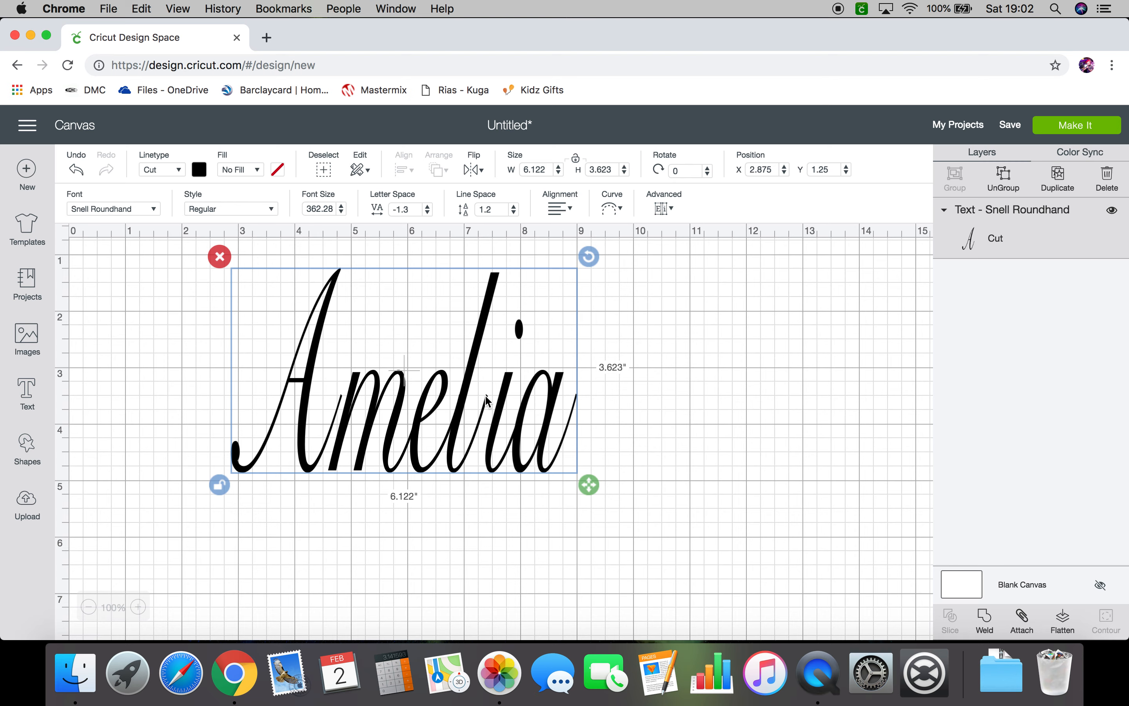
pyautogui.click(427, 213)
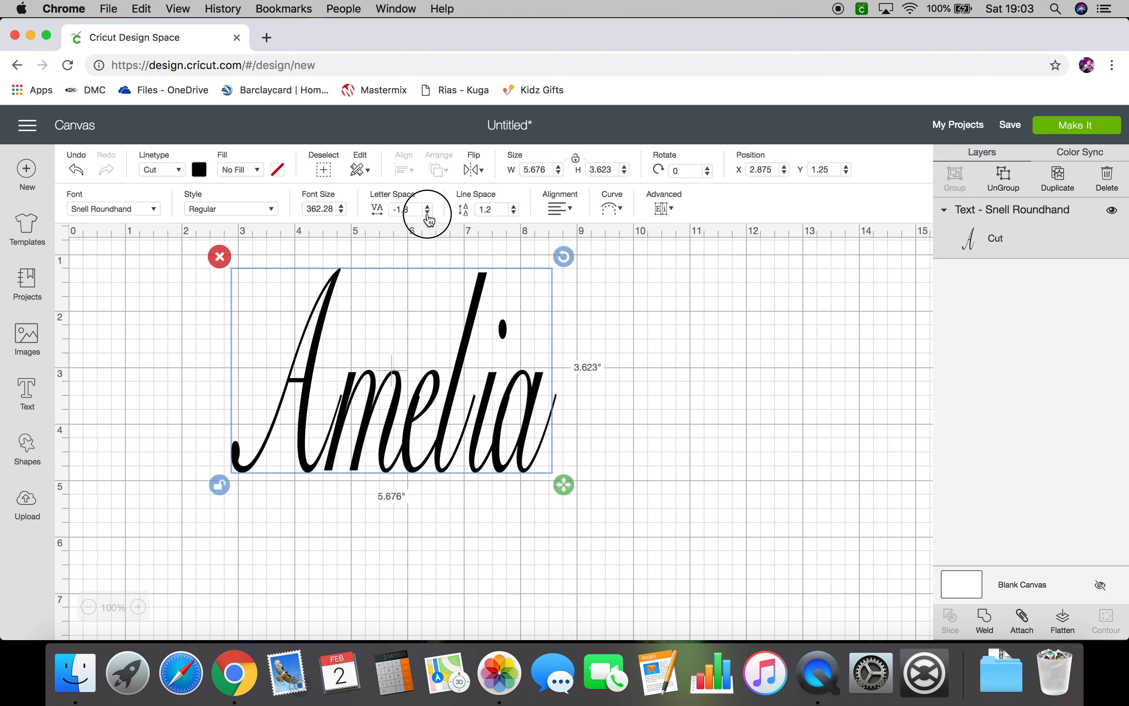
pyautogui.click(428, 213)
pyautogui.click(428, 213)
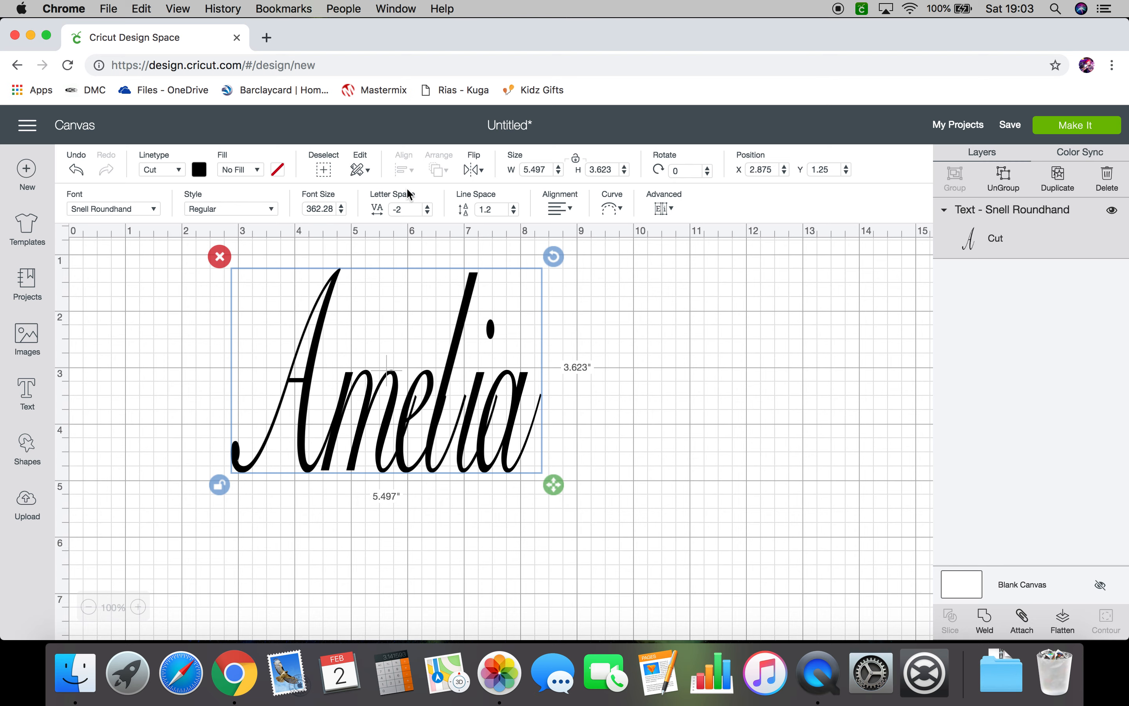
# Set the name's letter spacing to 0.2.
pyautogui.click(427, 207)
pyautogui.click(428, 208)
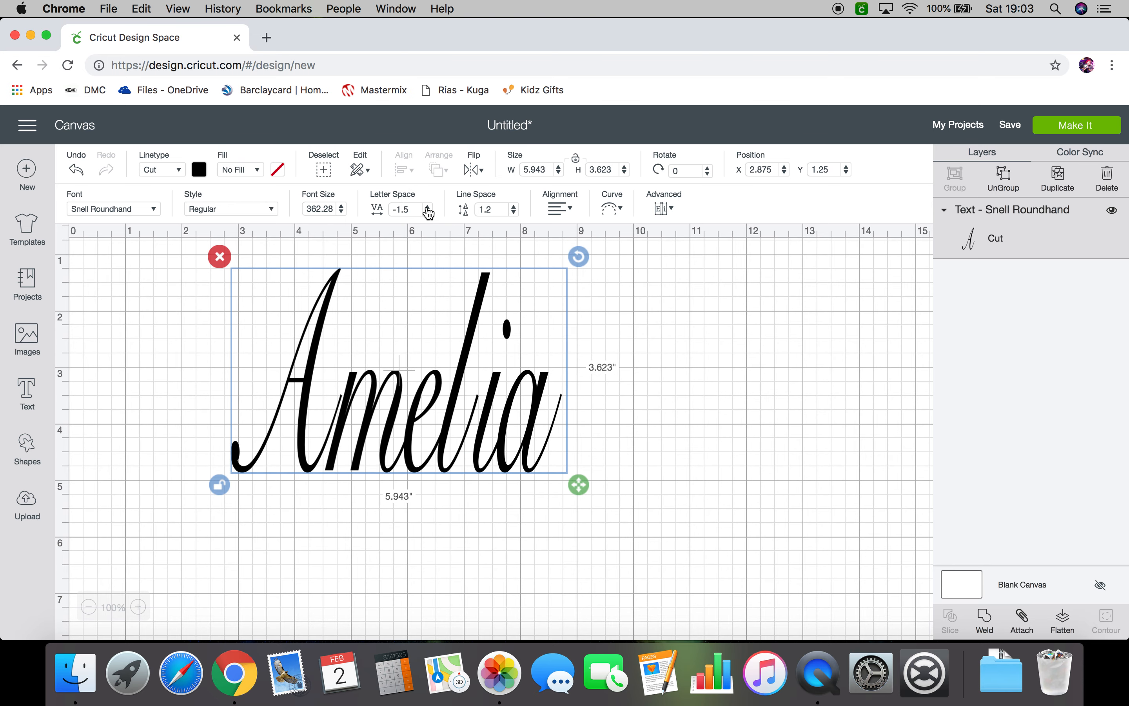
pyautogui.click(428, 208)
pyautogui.click(428, 208)
pyautogui.click(428, 208)
pyautogui.click(428, 208)
pyautogui.click(428, 208)
pyautogui.click(428, 207)
pyautogui.click(428, 207)
pyautogui.click(428, 207)
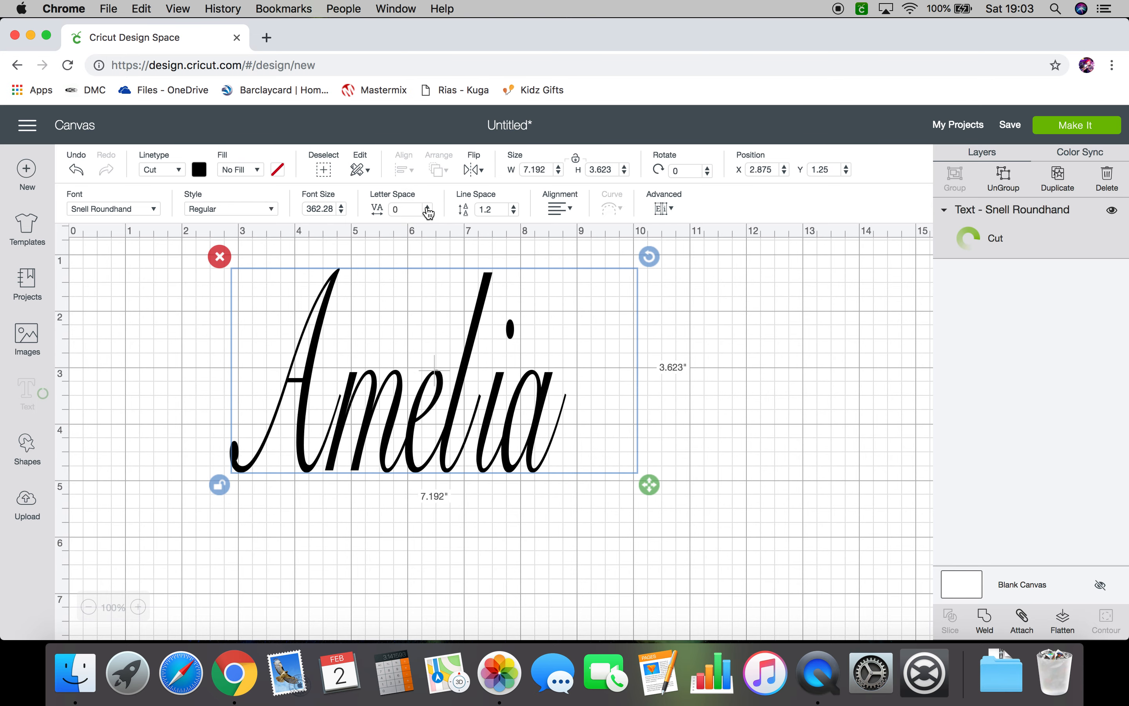
pyautogui.click(428, 207)
pyautogui.click(428, 208)
pyautogui.click(428, 207)
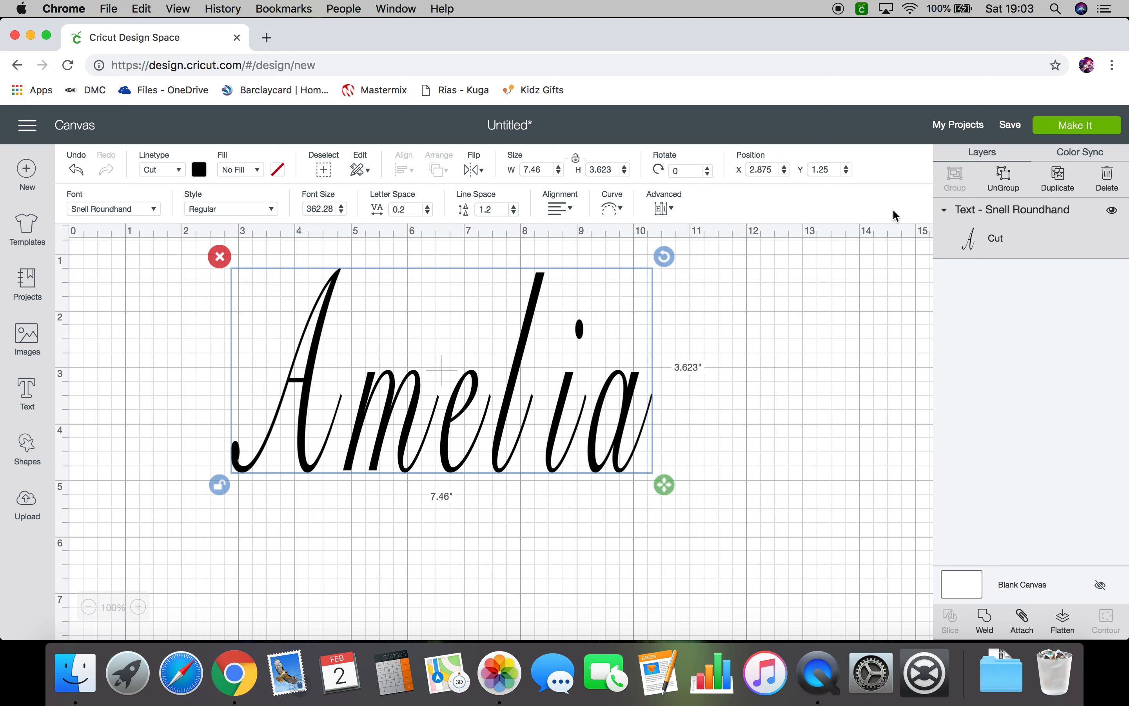
# Ungroup the name into separate letters and select a few of them individually.
pyautogui.click(1008, 186)
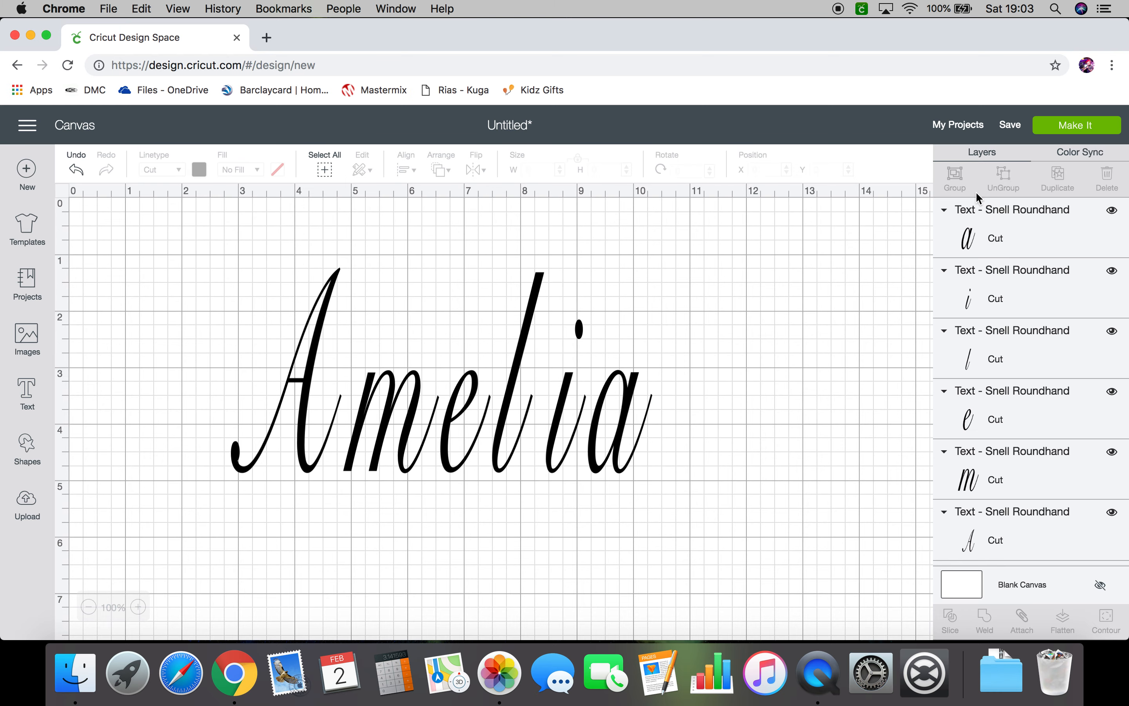
pyautogui.click(601, 422)
pyautogui.click(572, 426)
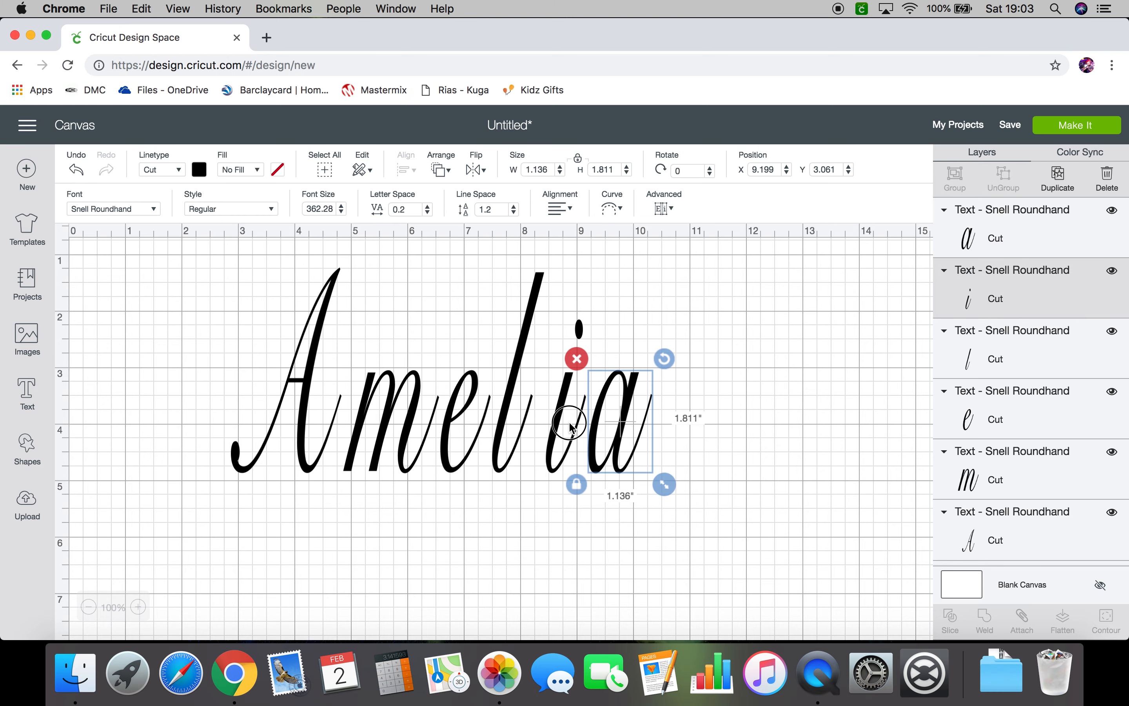
pyautogui.click(510, 437)
# Move the second letter against the capital and the third against the second, at about X 4.47 and X 5.91, so their strokes join.
pyautogui.click(405, 429)
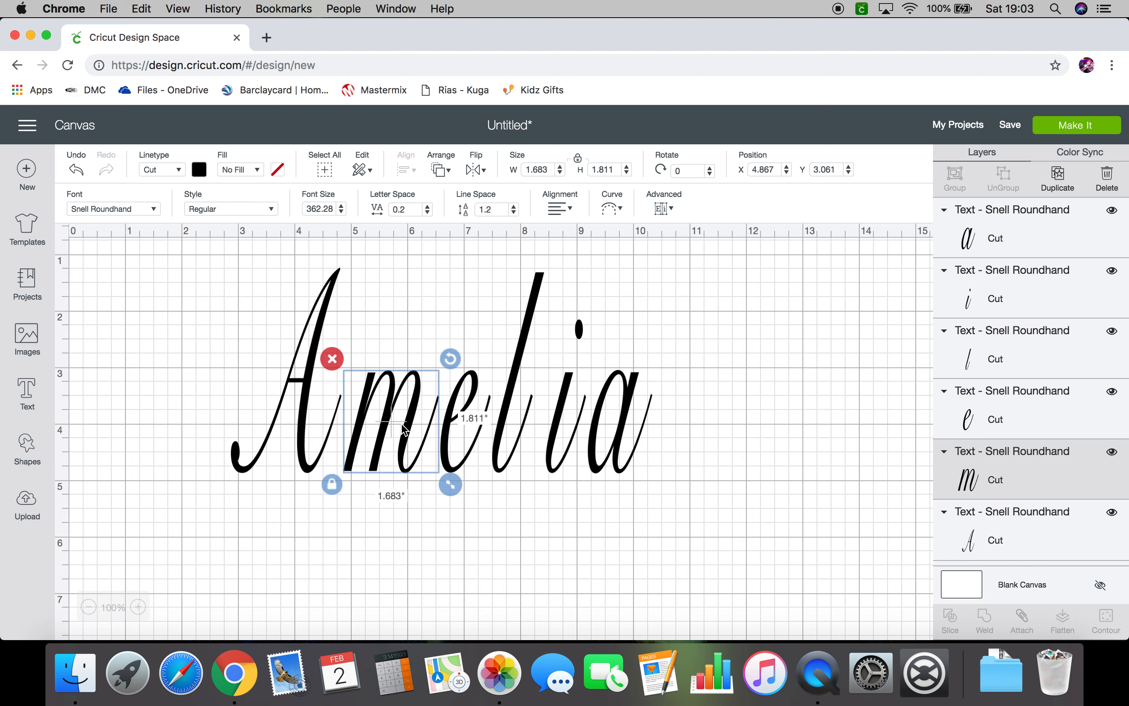
pyautogui.moveTo(397, 430); pyautogui.dragTo(373, 427)
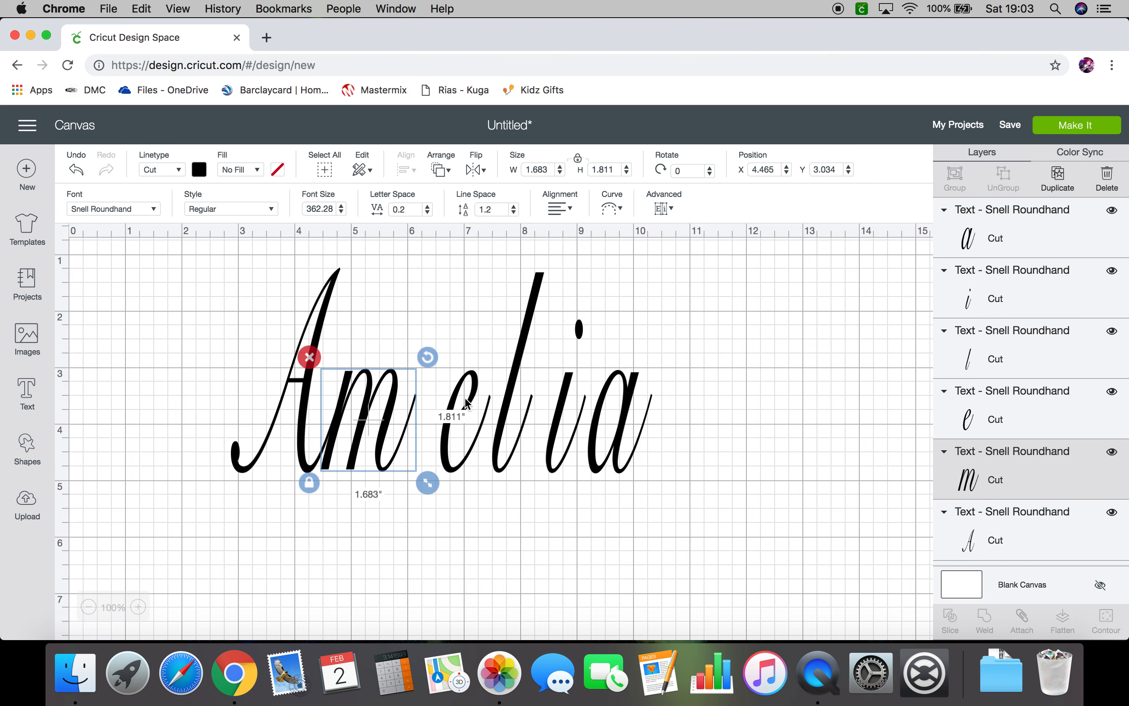
pyautogui.moveTo(472, 403); pyautogui.dragTo(432, 402)
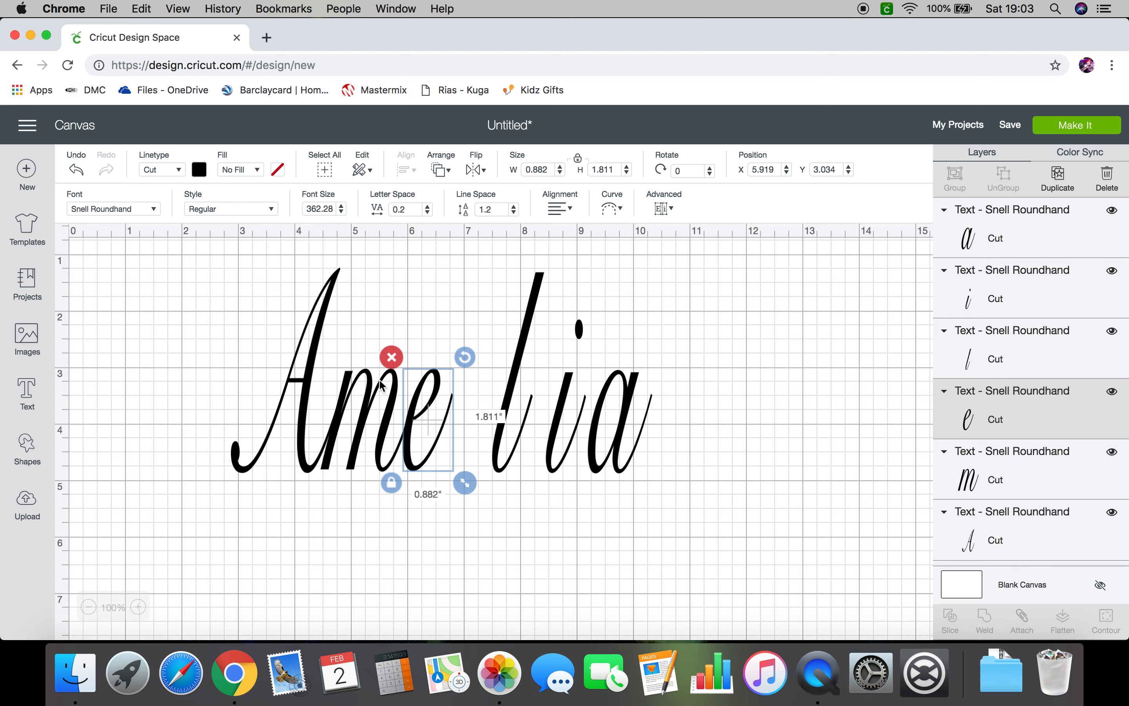
pyautogui.click(513, 514)
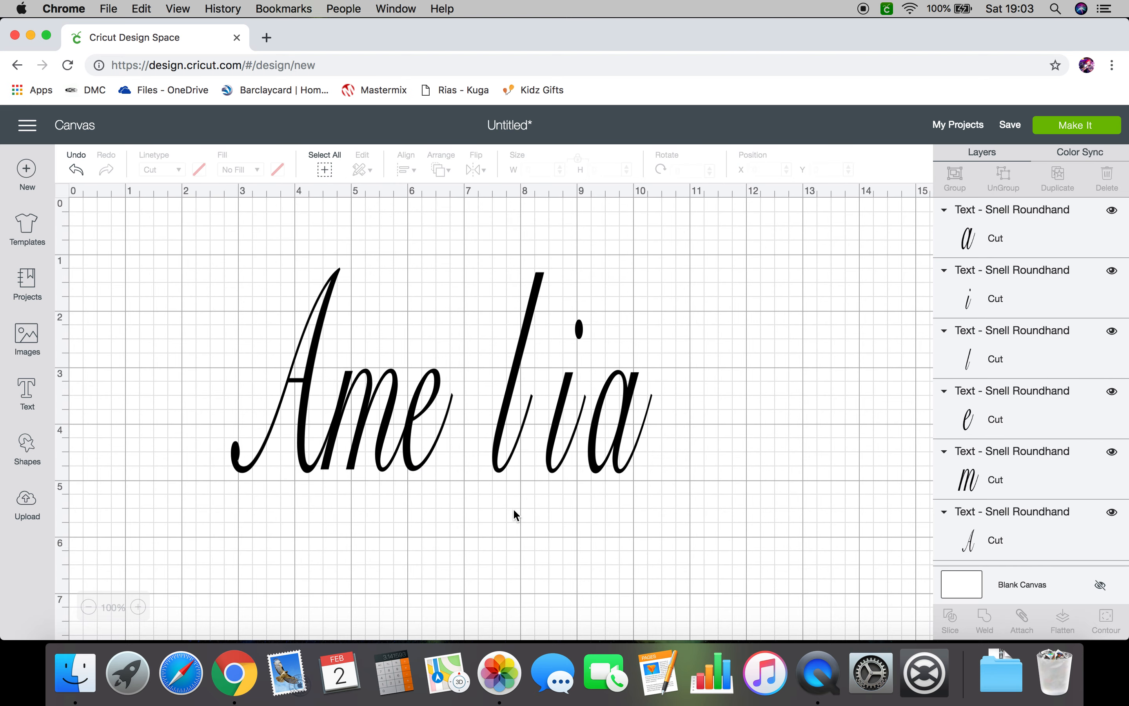
pyautogui.click(417, 417)
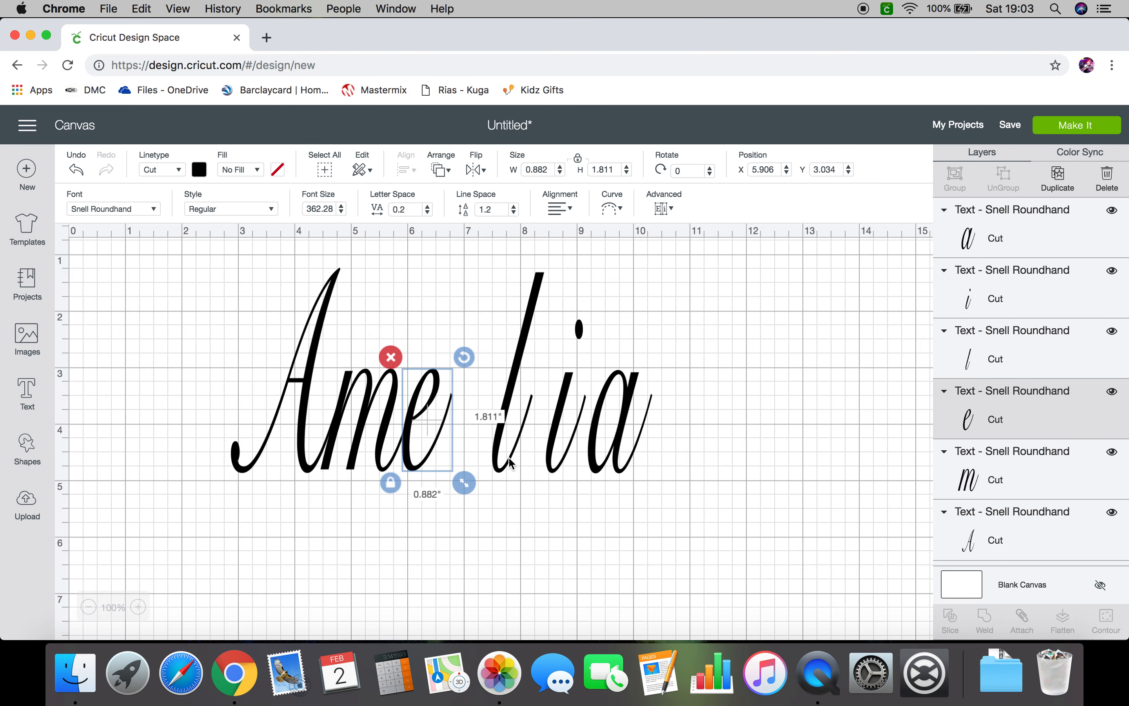
# Move the last three letters up against their preceding letters so their strokes overlap, with the fourth at about X 6.52 and the fifth at X 6.98.
pyautogui.moveTo(512, 463); pyautogui.dragTo(451, 457)
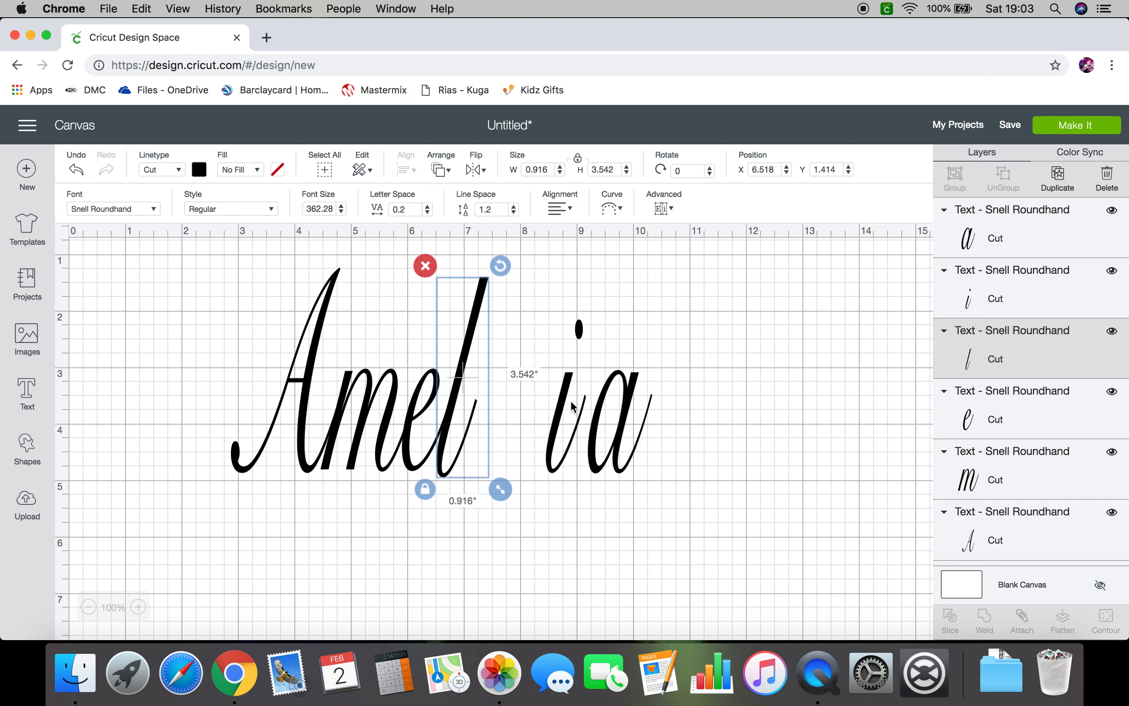
pyautogui.moveTo(564, 406); pyautogui.dragTo(479, 405)
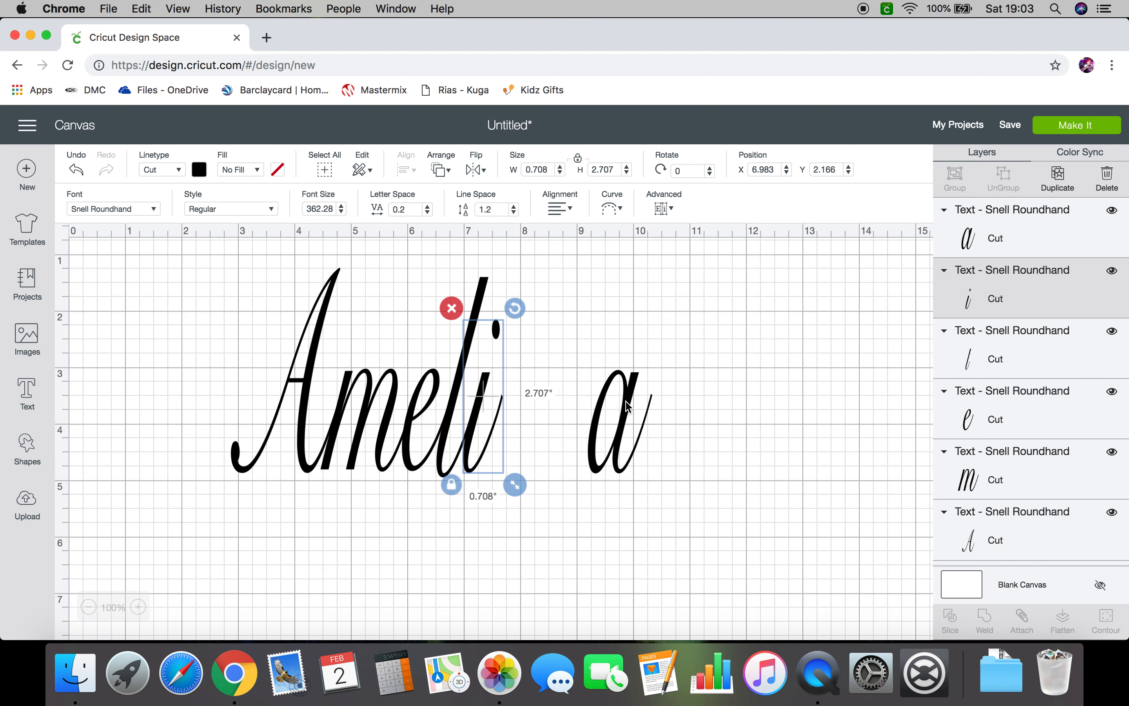
pyautogui.moveTo(628, 406); pyautogui.dragTo(527, 408)
pyautogui.click(679, 413)
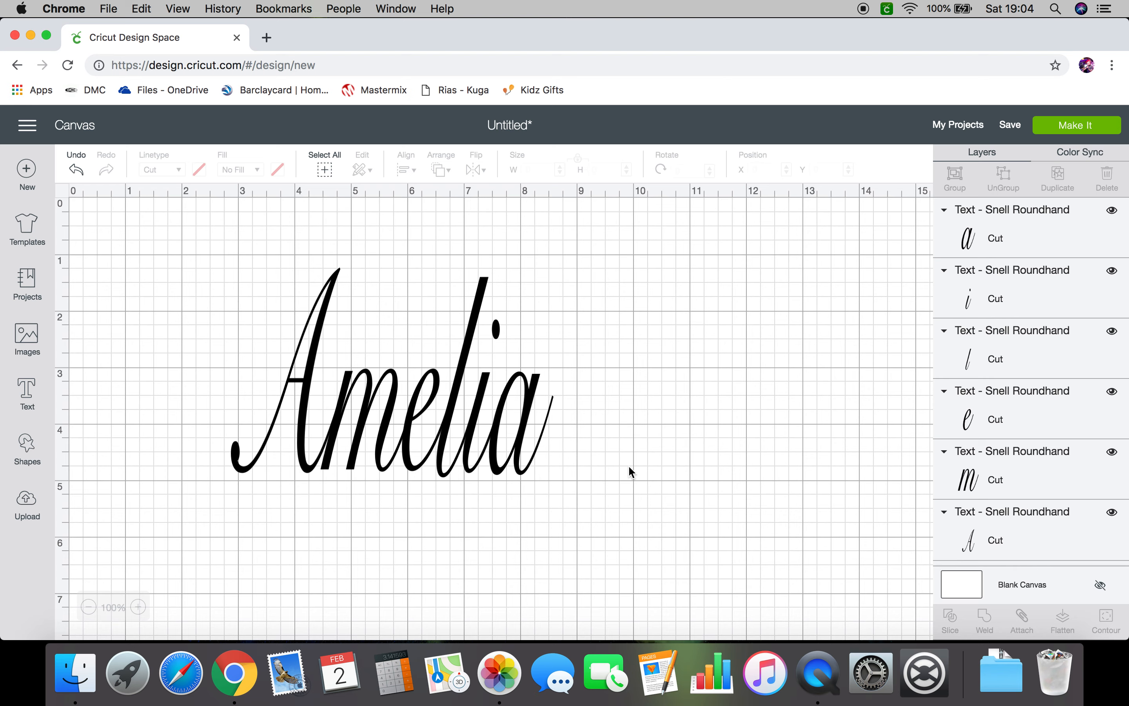
# Select all the letters of the name and align them along their bottom edges.
pyautogui.moveTo(592, 483); pyautogui.dragTo(212, 295)
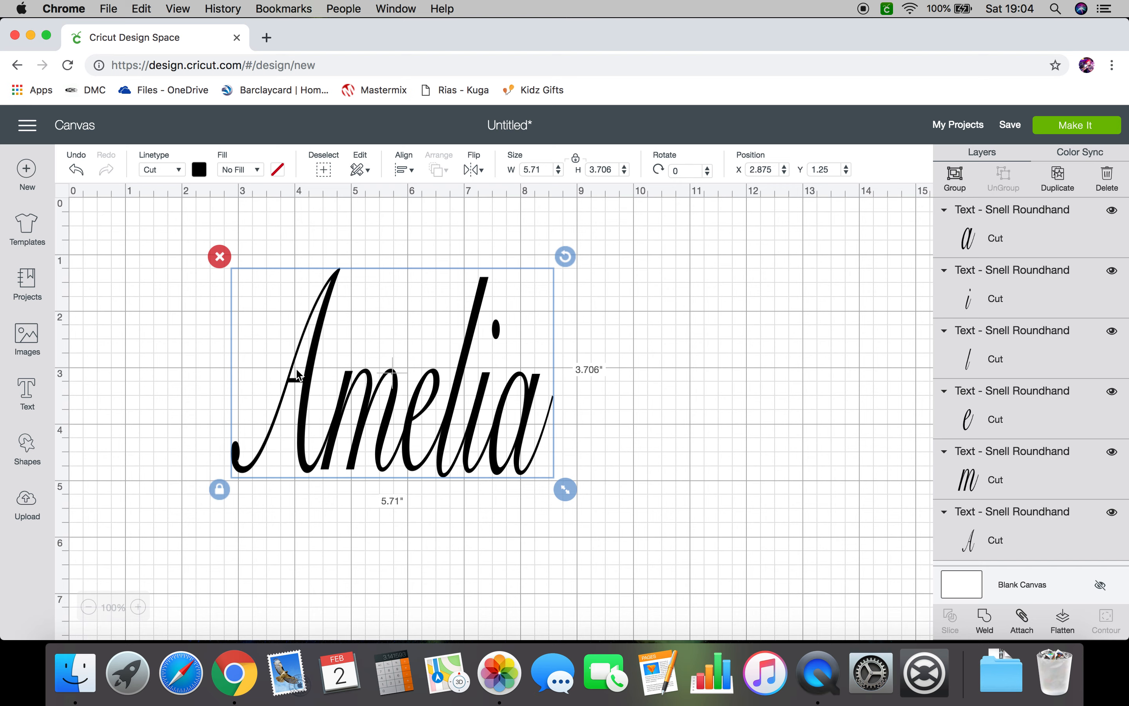
pyautogui.click(410, 172)
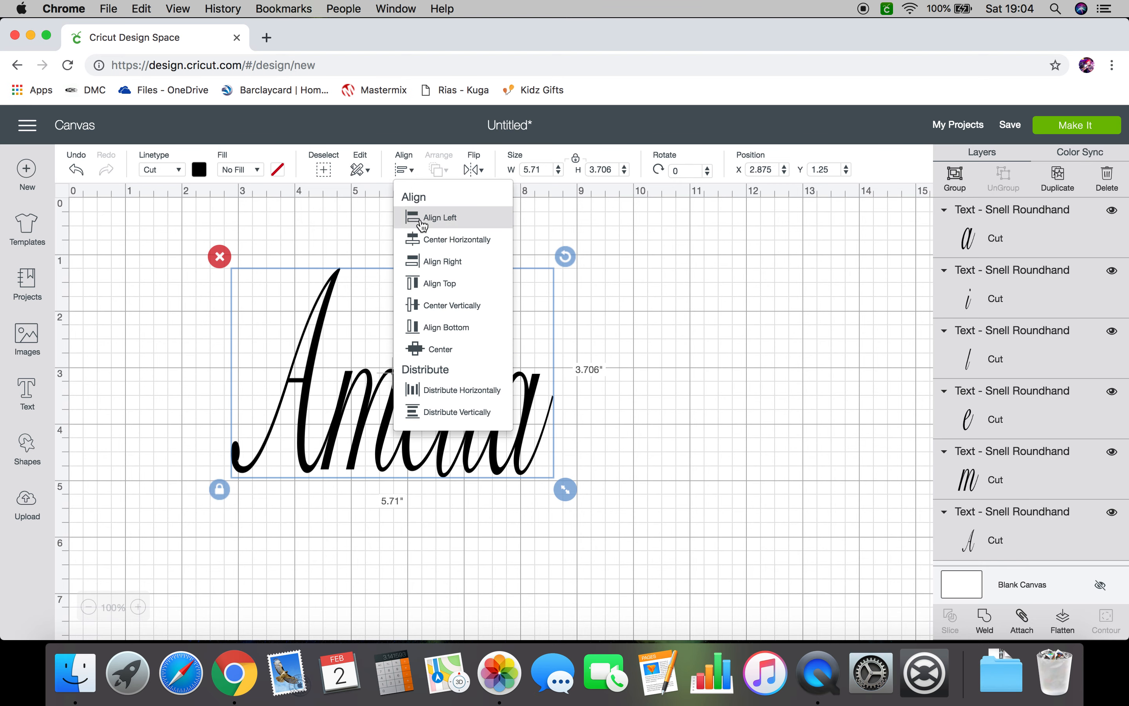
pyautogui.click(457, 327)
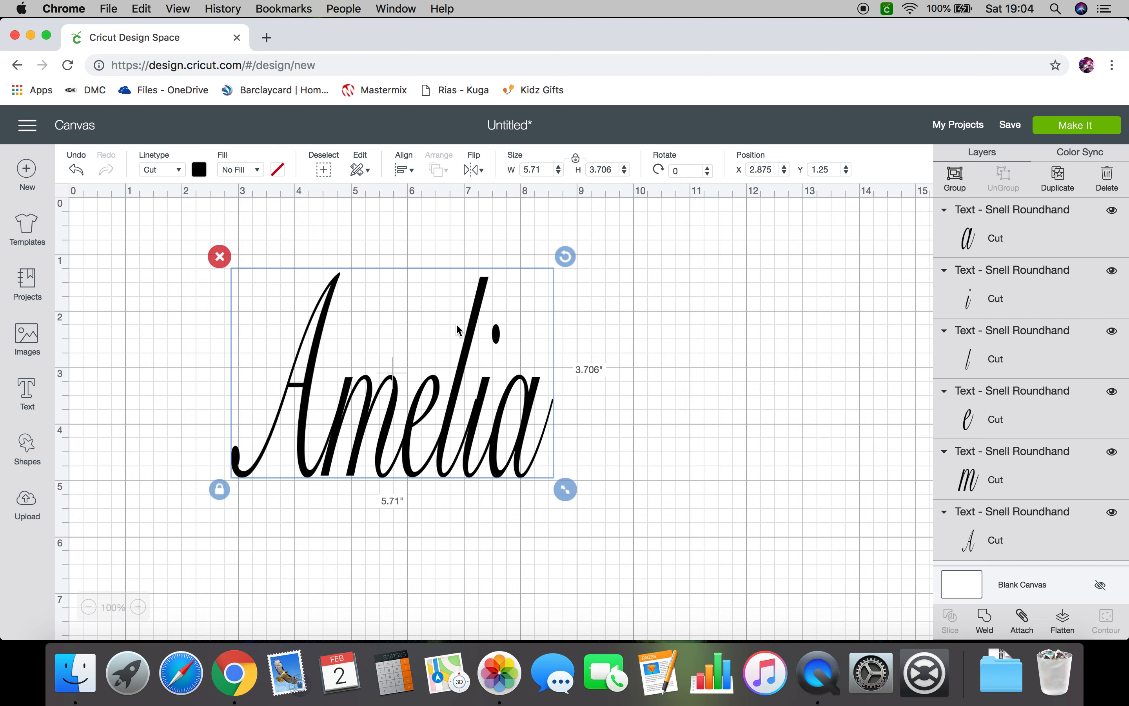
pyautogui.click(668, 380)
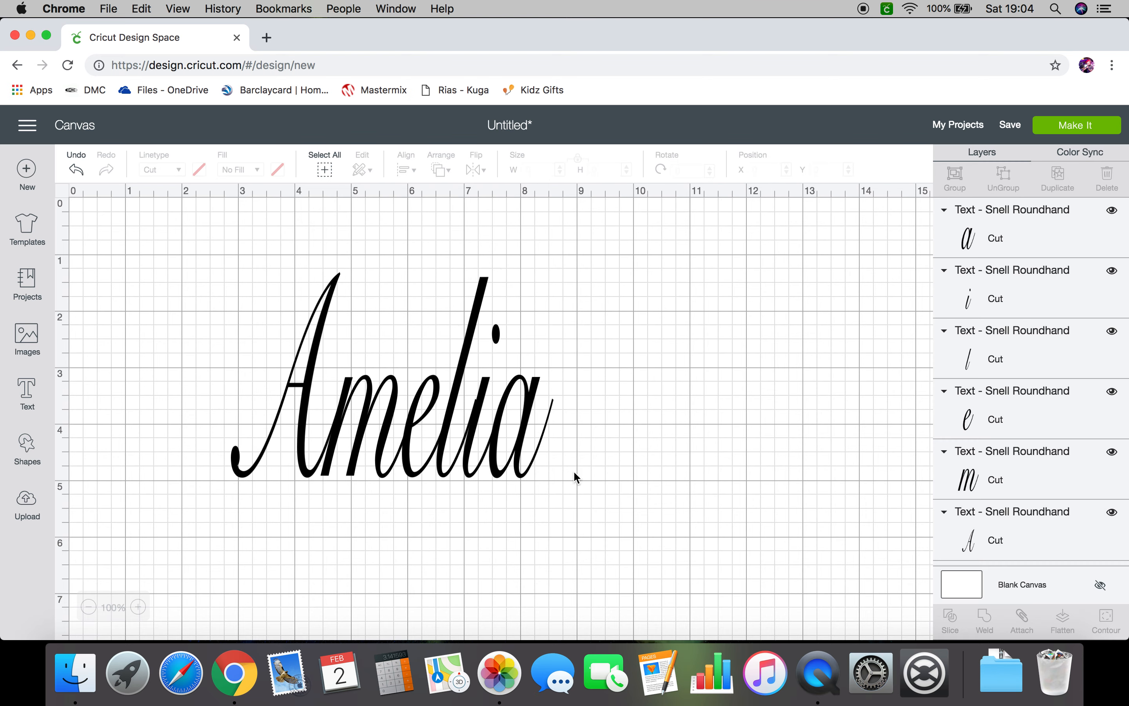
# Group all the letters of the name and move the group down to about X 2.93, Y 2.11.
pyautogui.moveTo(589, 488); pyautogui.dragTo(171, 255)
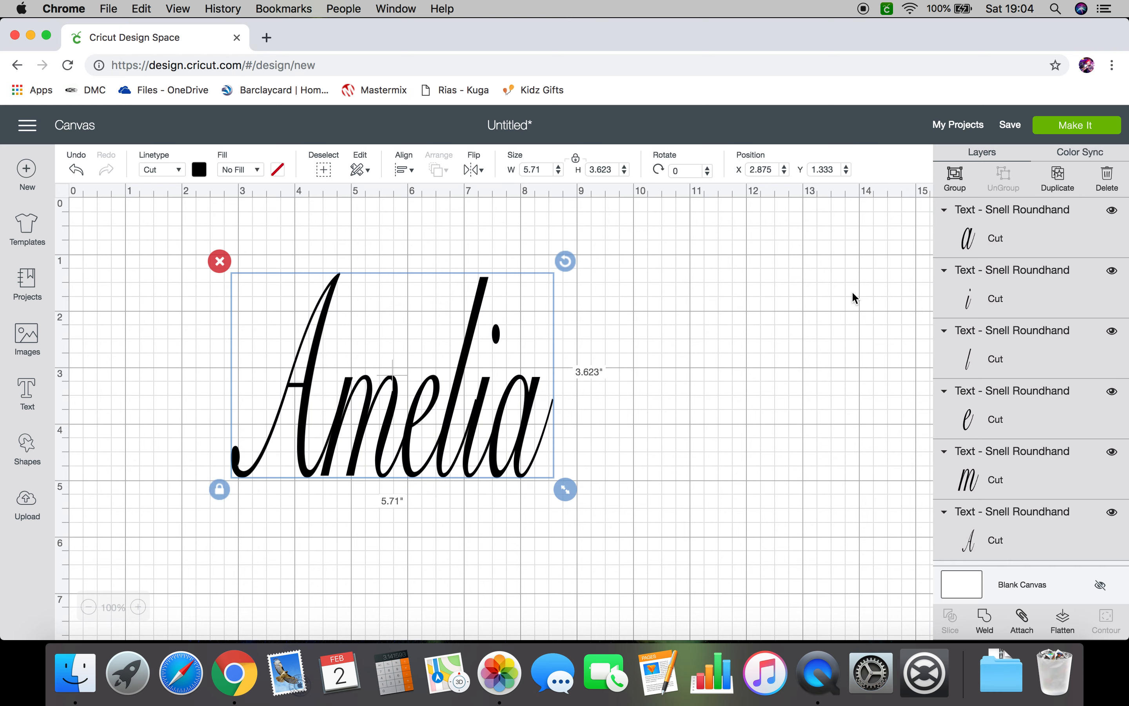
pyautogui.click(955, 177)
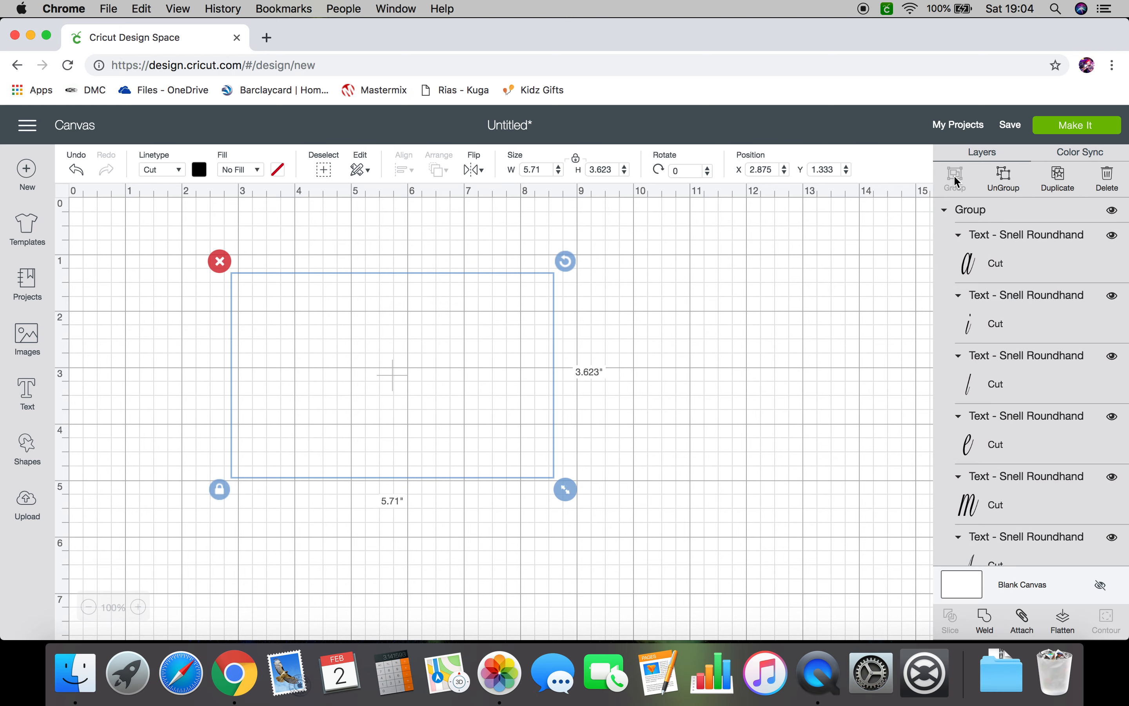
pyautogui.click(652, 414)
pyautogui.moveTo(476, 449); pyautogui.dragTo(473, 488)
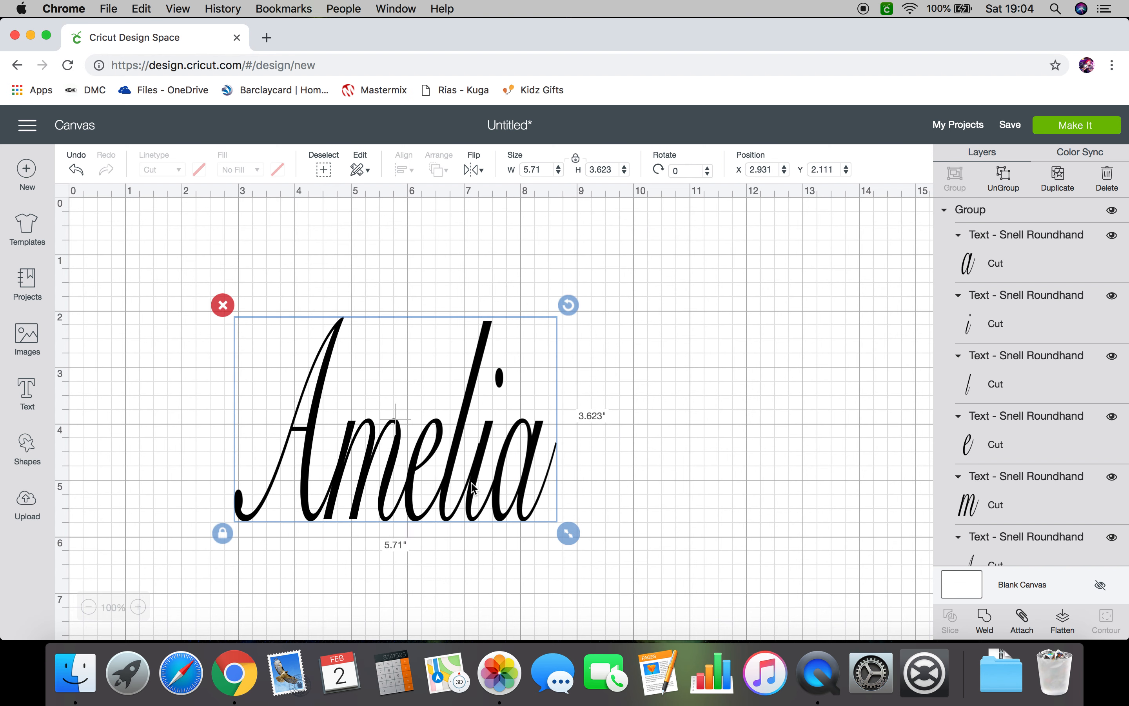
pyautogui.click(609, 440)
pyautogui.click(537, 446)
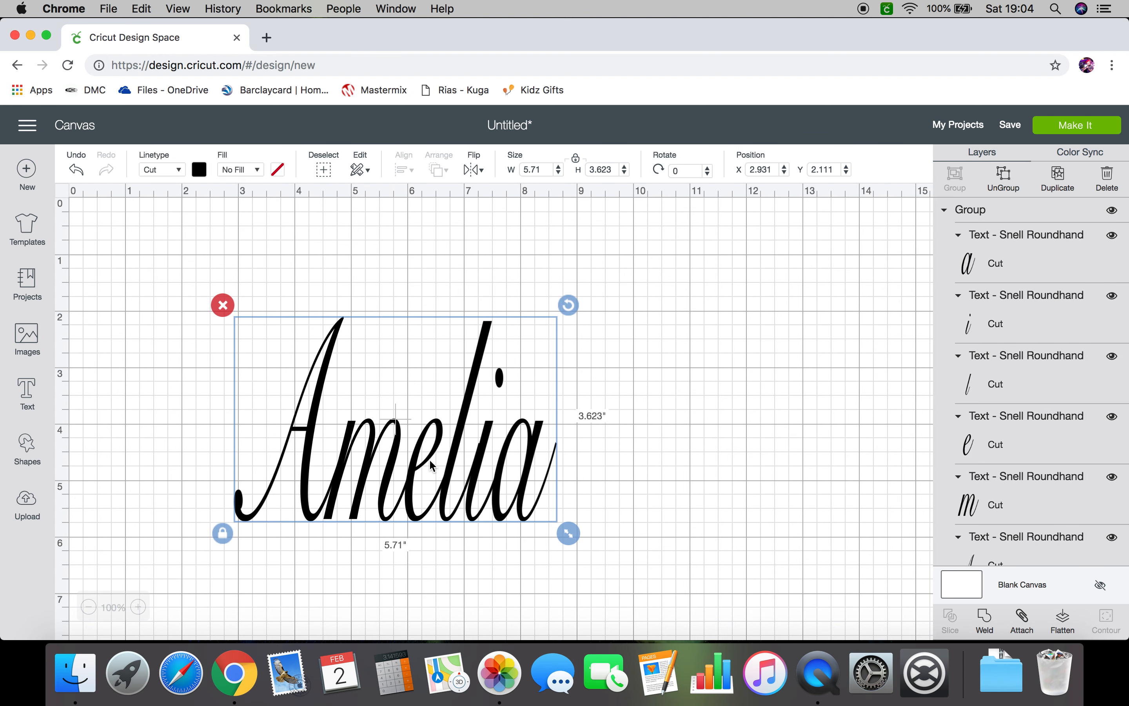
pyautogui.click(380, 461)
pyautogui.click(665, 445)
pyautogui.click(441, 453)
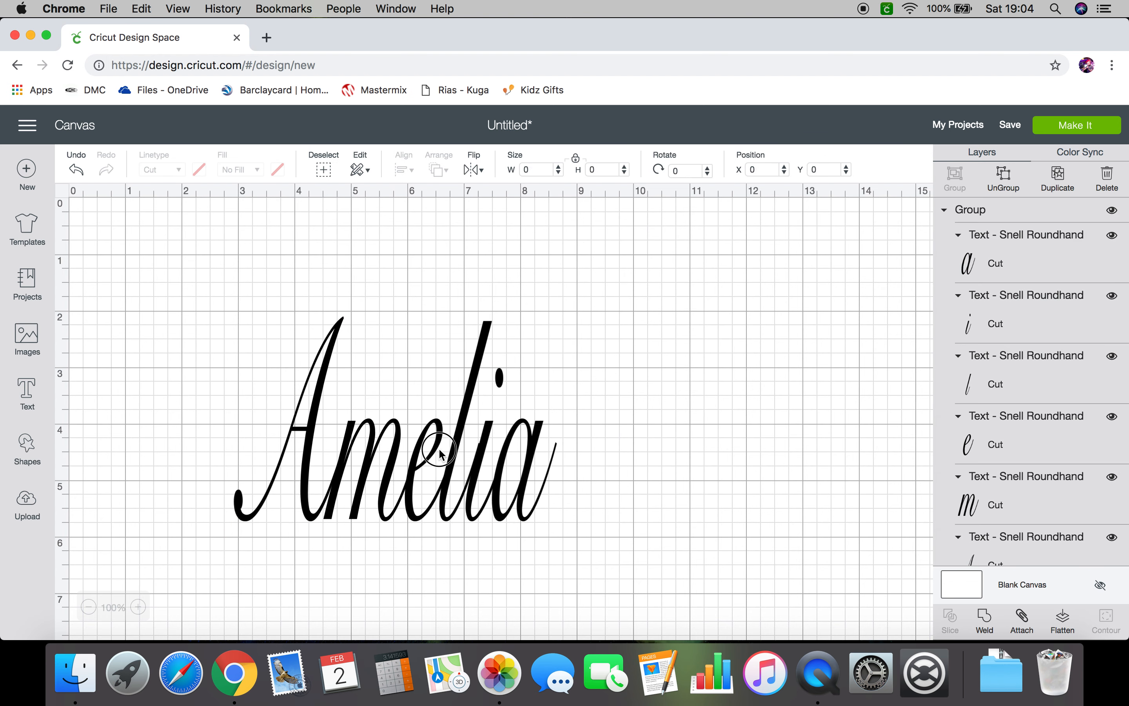
pyautogui.click(672, 427)
# Enlarge the grouped name proportionally to about 7.89 by 5.006 inches and place it at about X 2.94, Y 0.92.
pyautogui.moveTo(478, 436); pyautogui.dragTo(491, 373)
pyautogui.moveTo(580, 470); pyautogui.dragTo(704, 549)
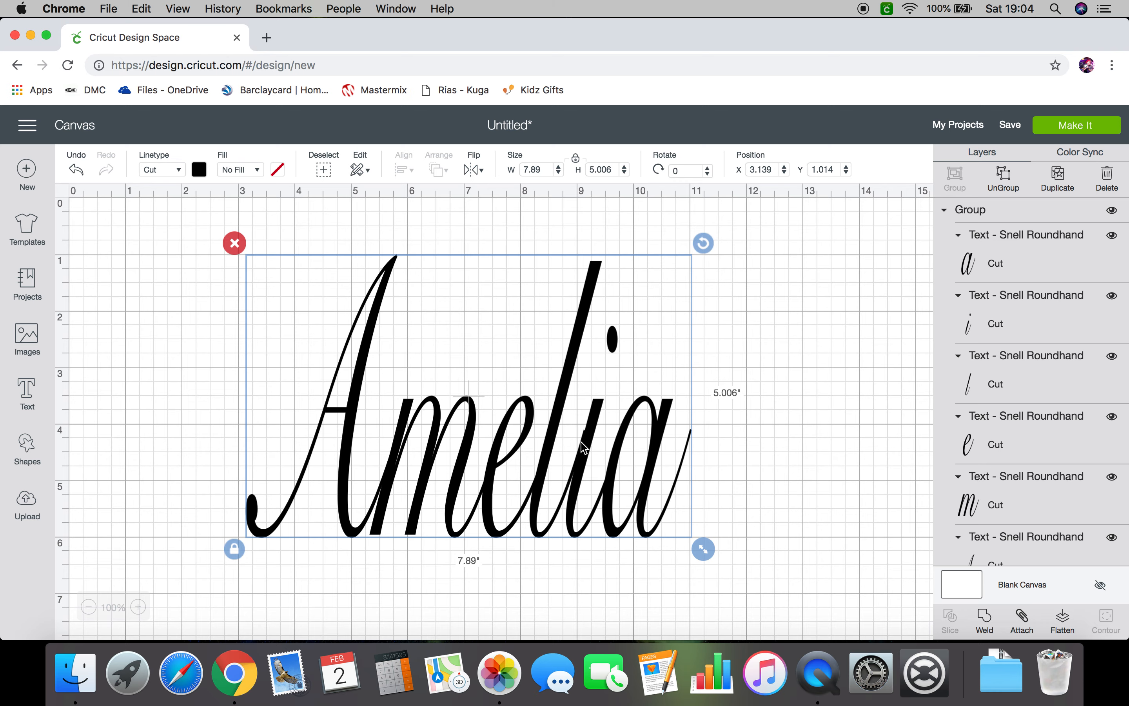
pyautogui.moveTo(579, 464); pyautogui.dragTo(569, 458)
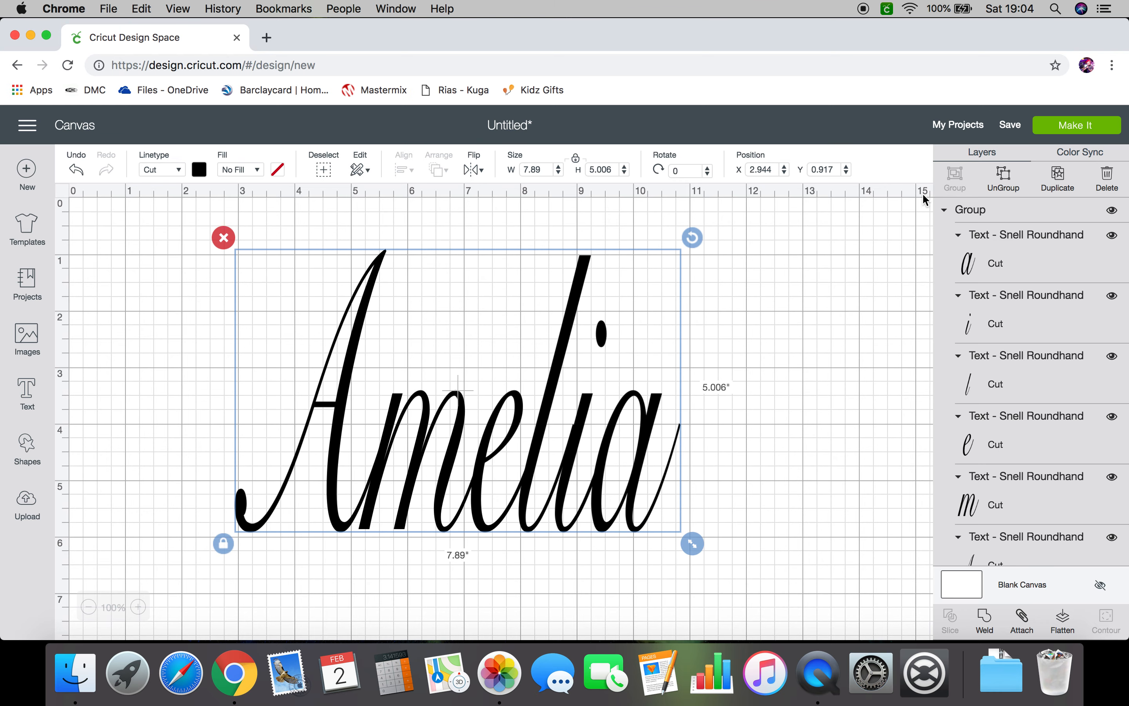
# Ungroup the enlarged name and select its fifth letter on its own.
pyautogui.click(1010, 189)
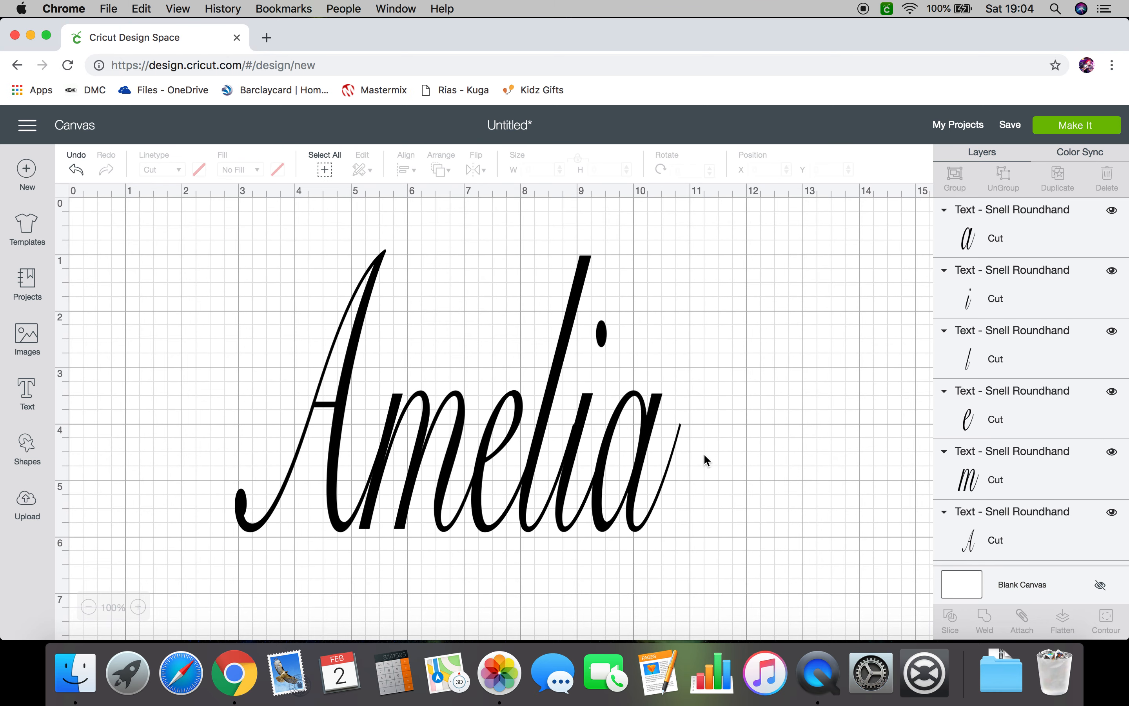
pyautogui.click(589, 426)
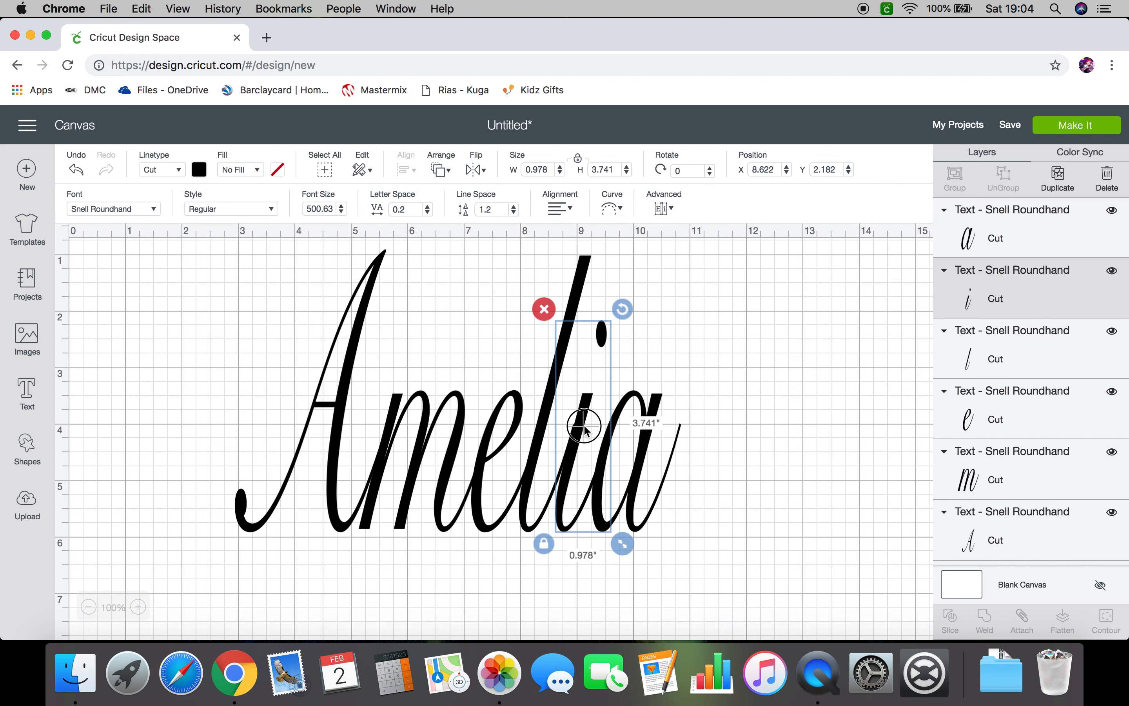
pyautogui.click(714, 438)
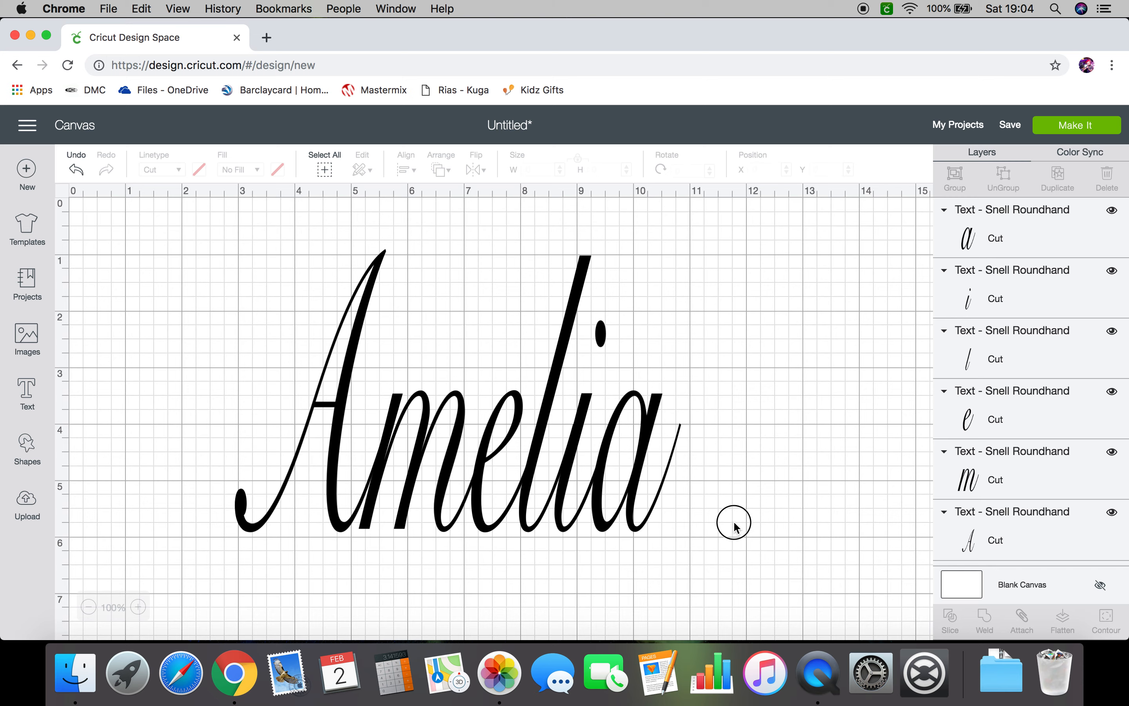
# Align all the letters of the name along their bottom edges again and regroup them.
pyautogui.moveTo(731, 521); pyautogui.dragTo(231, 328)
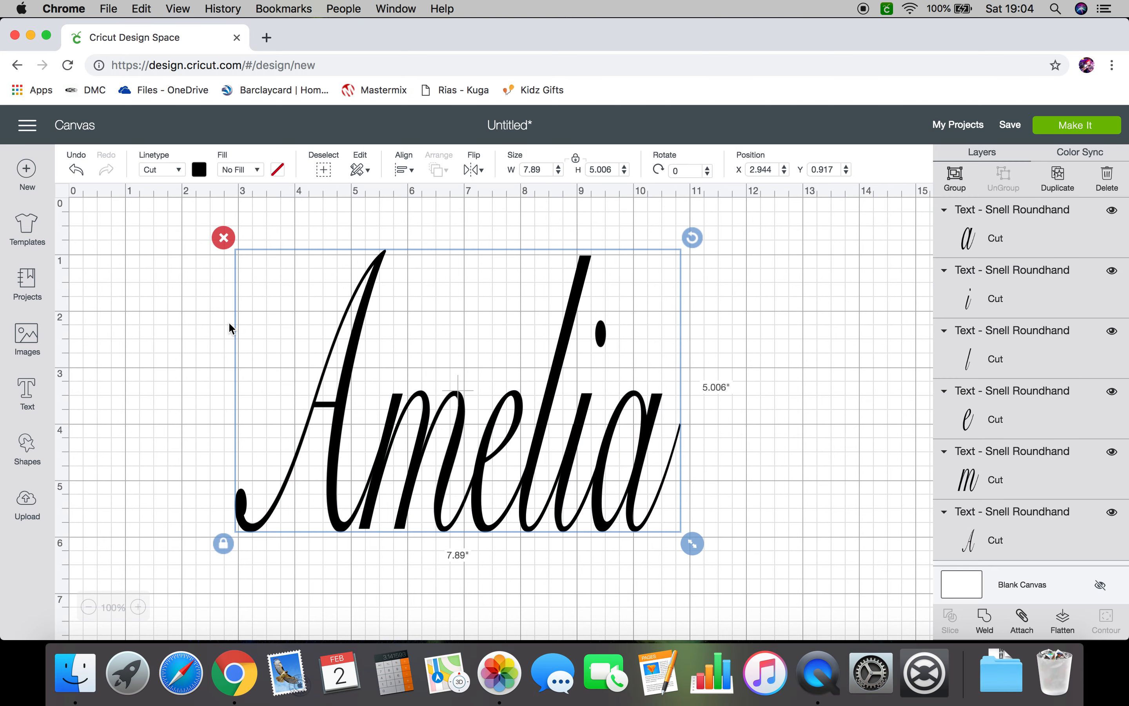
pyautogui.click(405, 171)
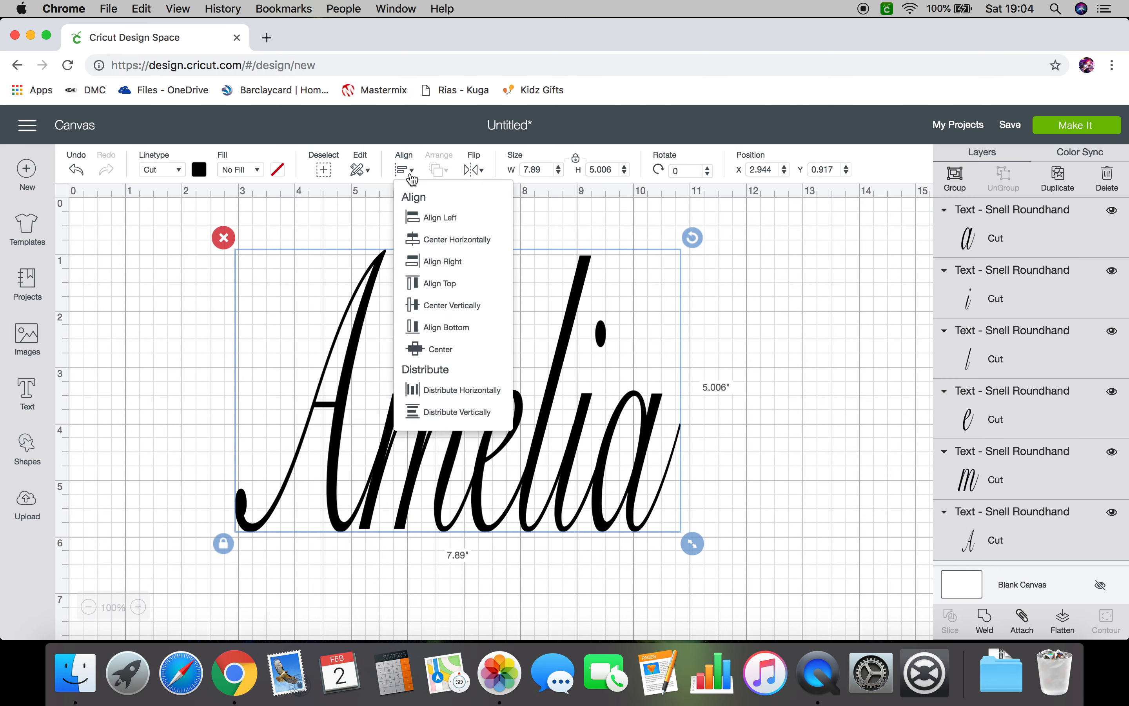
pyautogui.click(483, 331)
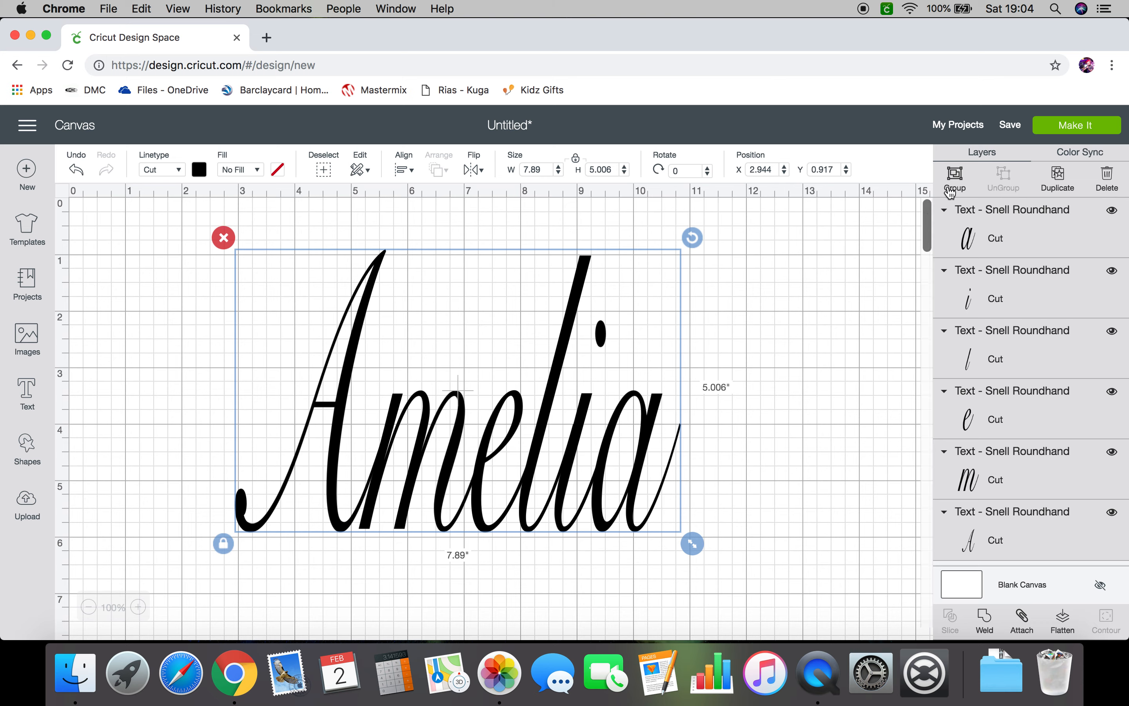
pyautogui.click(955, 177)
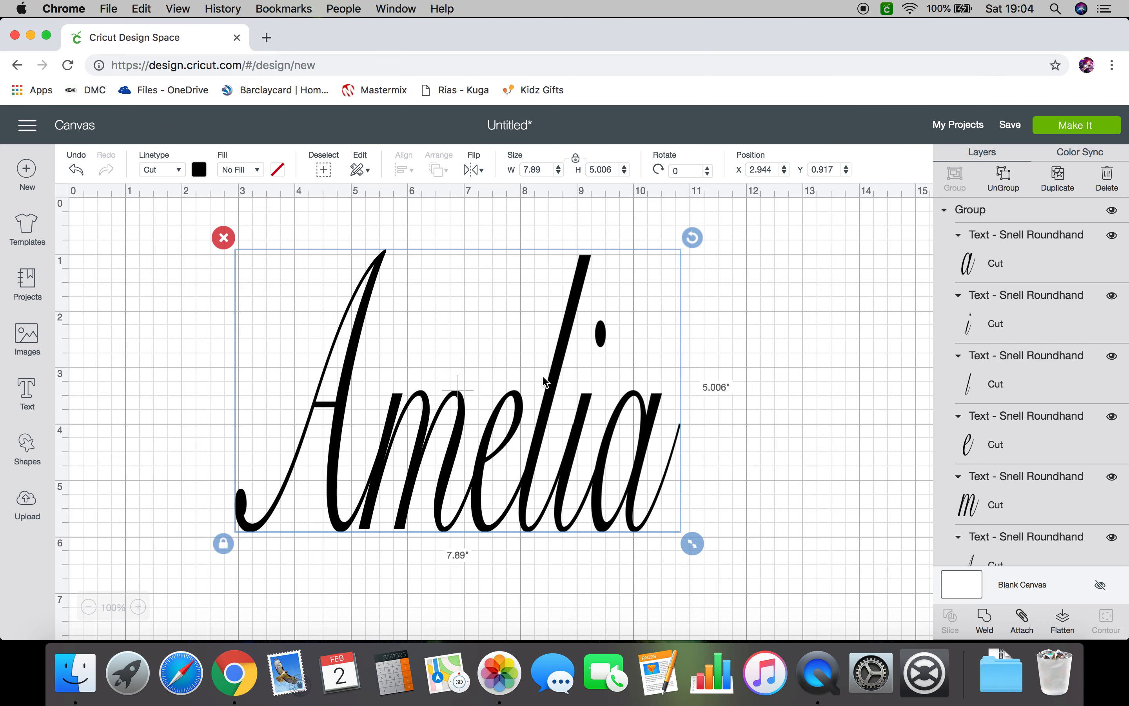
# Move the grouped name toward the upper left of the canvas, to about X 2.08, Y 0.56.
pyautogui.click(505, 377)
pyautogui.click(477, 416)
pyautogui.moveTo(457, 389); pyautogui.dragTo(337, 369)
pyautogui.moveTo(416, 461); pyautogui.dragTo(397, 426)
pyautogui.click(848, 345)
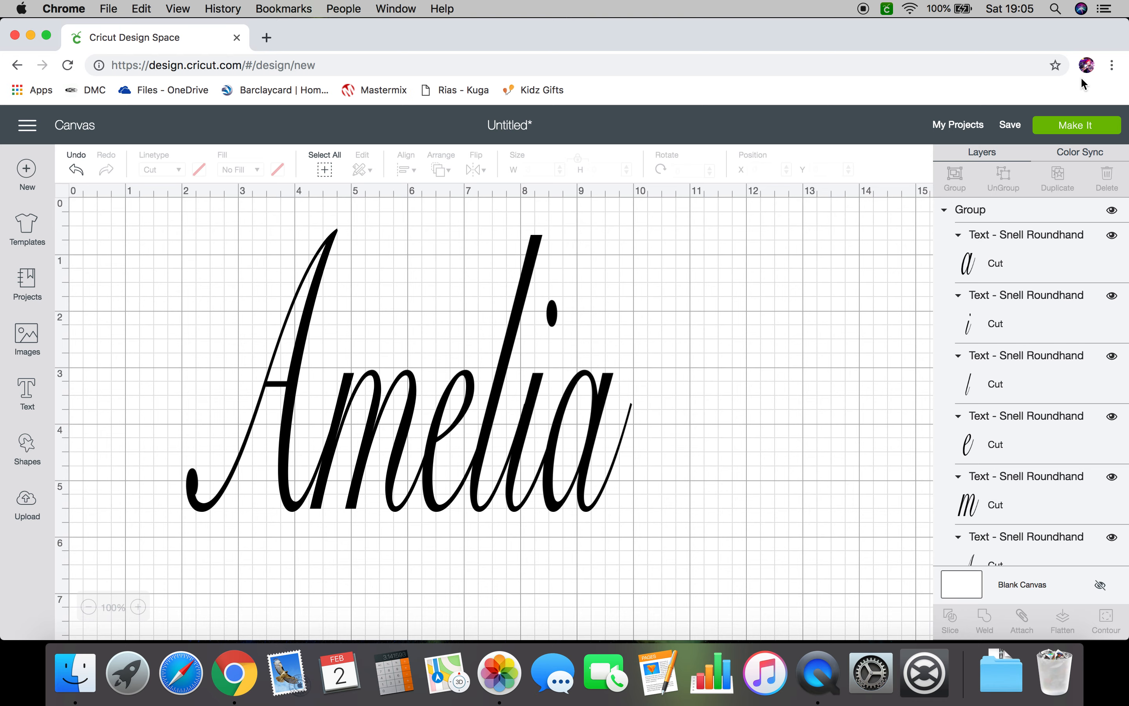
# Preview the grouped letters on the cutting mat, return to the canvas and attach the letters to one another.
pyautogui.click(1074, 125)
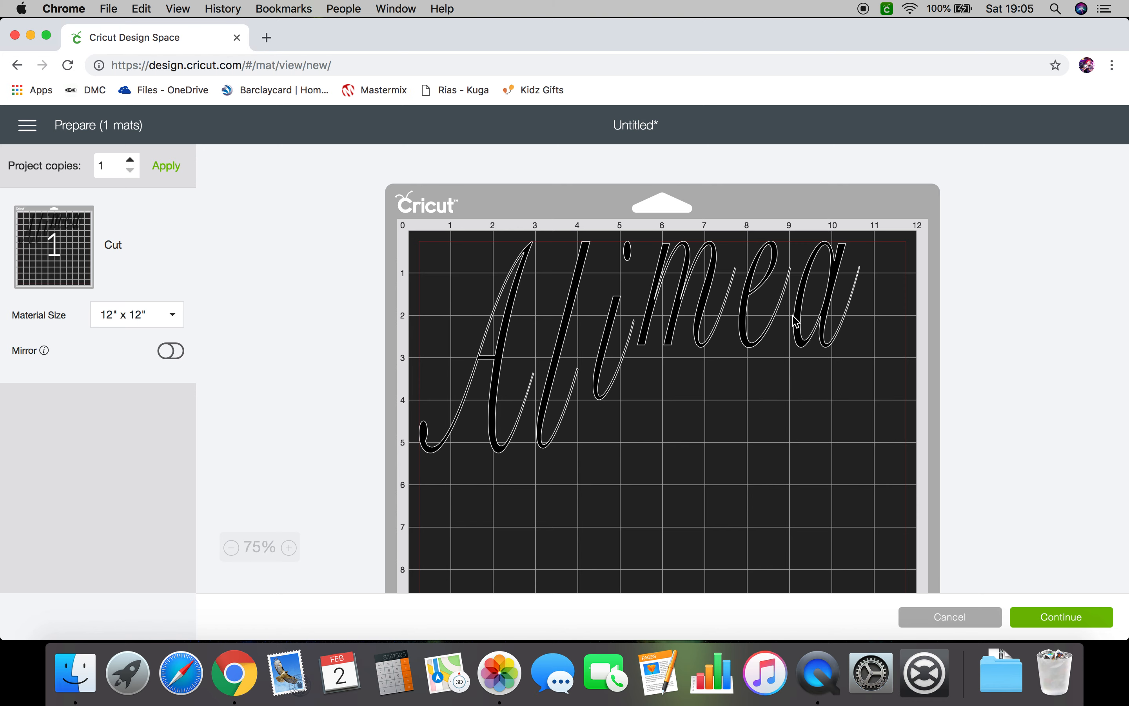
pyautogui.click(956, 616)
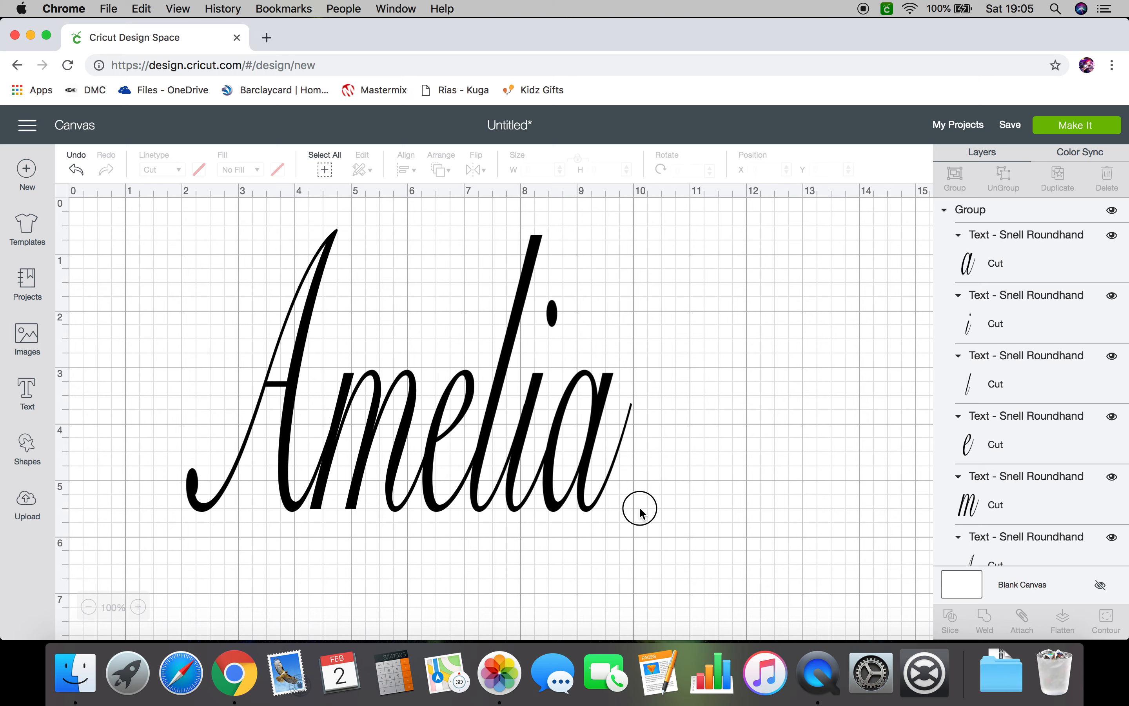
pyautogui.moveTo(639, 509); pyautogui.dragTo(204, 301)
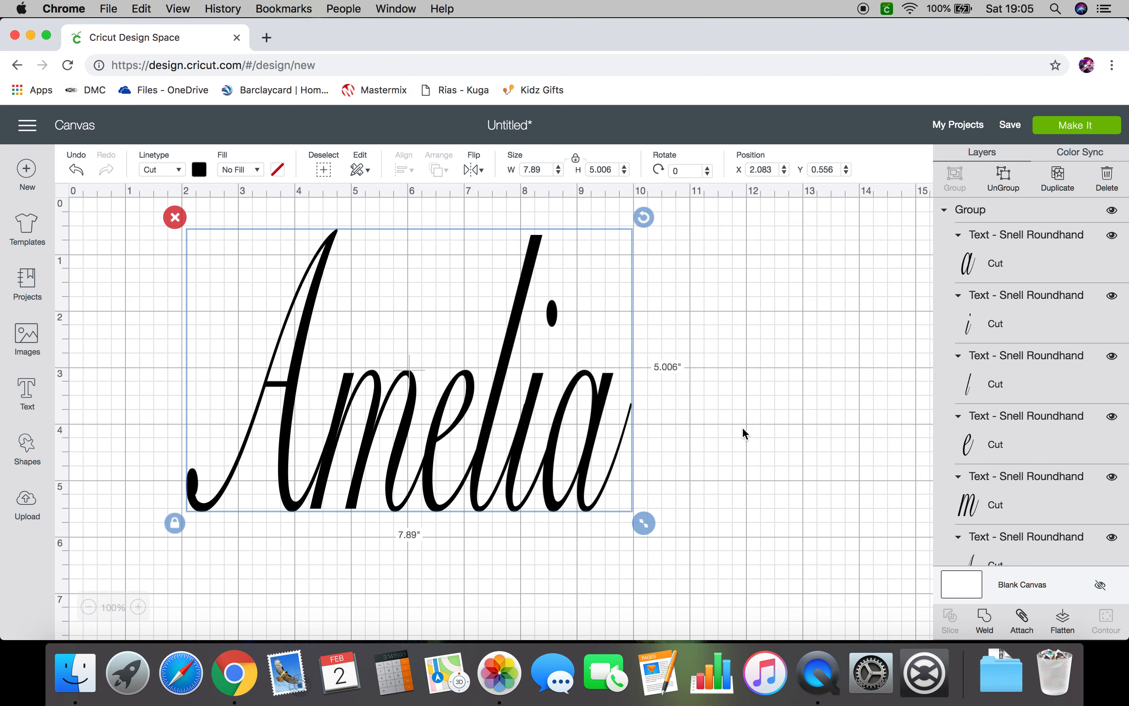
pyautogui.click(1022, 621)
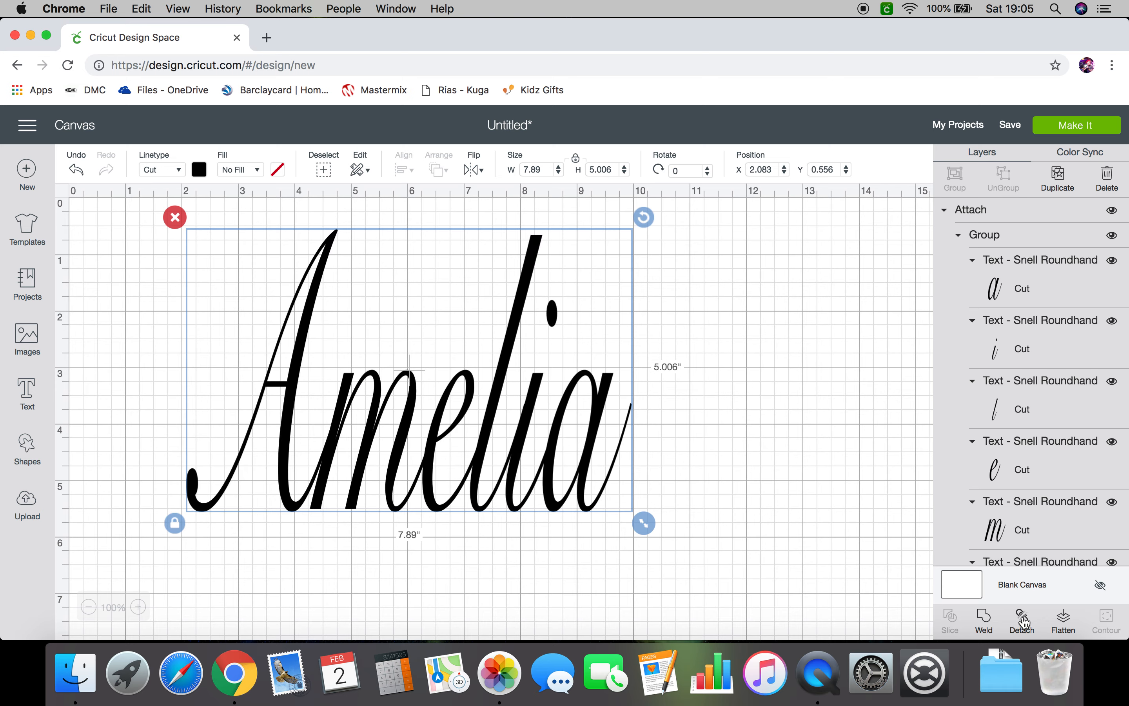
# Preview the attached name on the cutting mat, examine the cut lines where the letters overlap, and return to the canvas.
pyautogui.click(1073, 128)
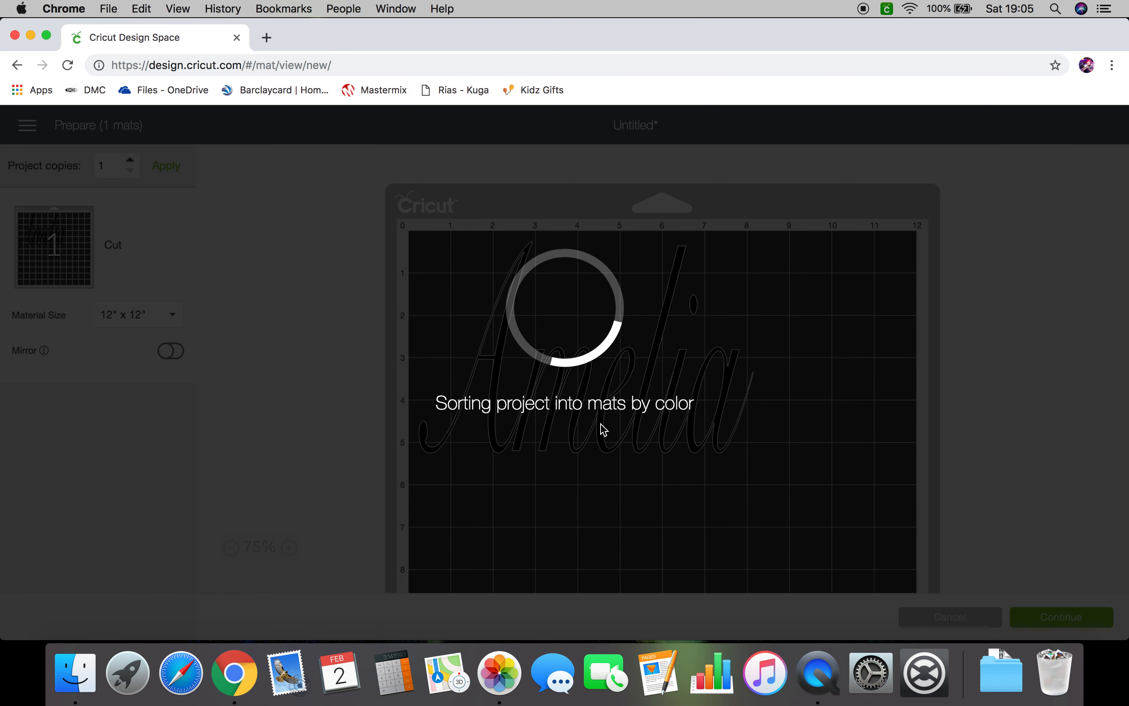
pyautogui.scroll(3, 627, 381)
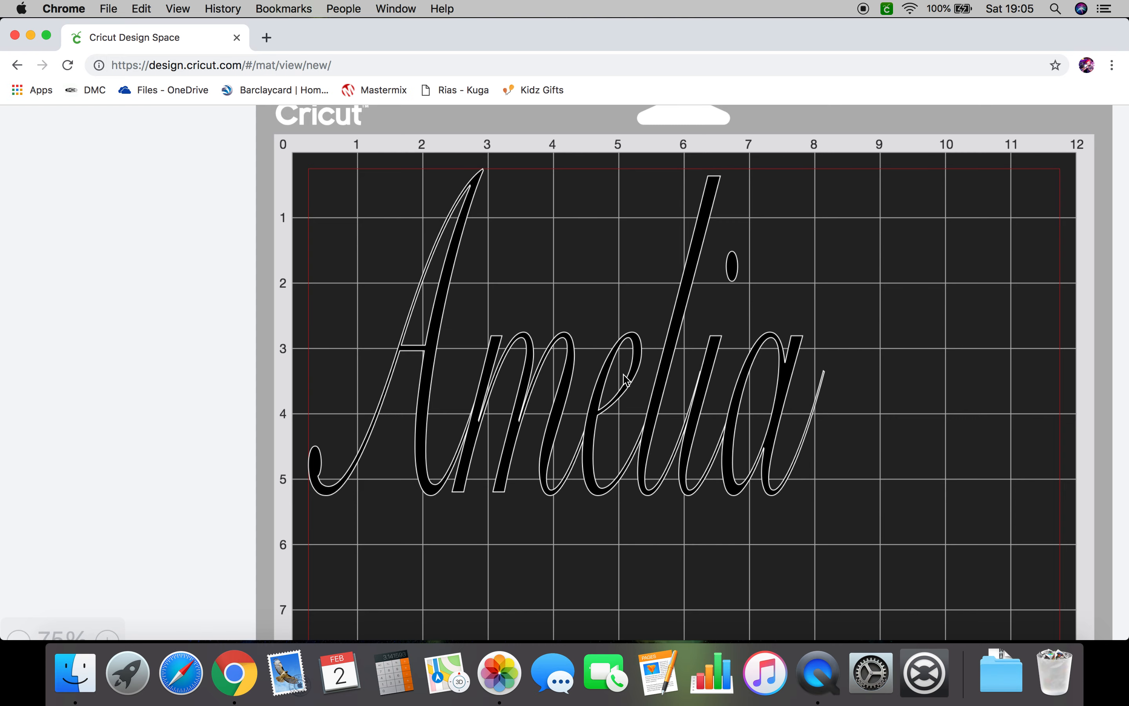
pyautogui.scroll(3, 627, 381)
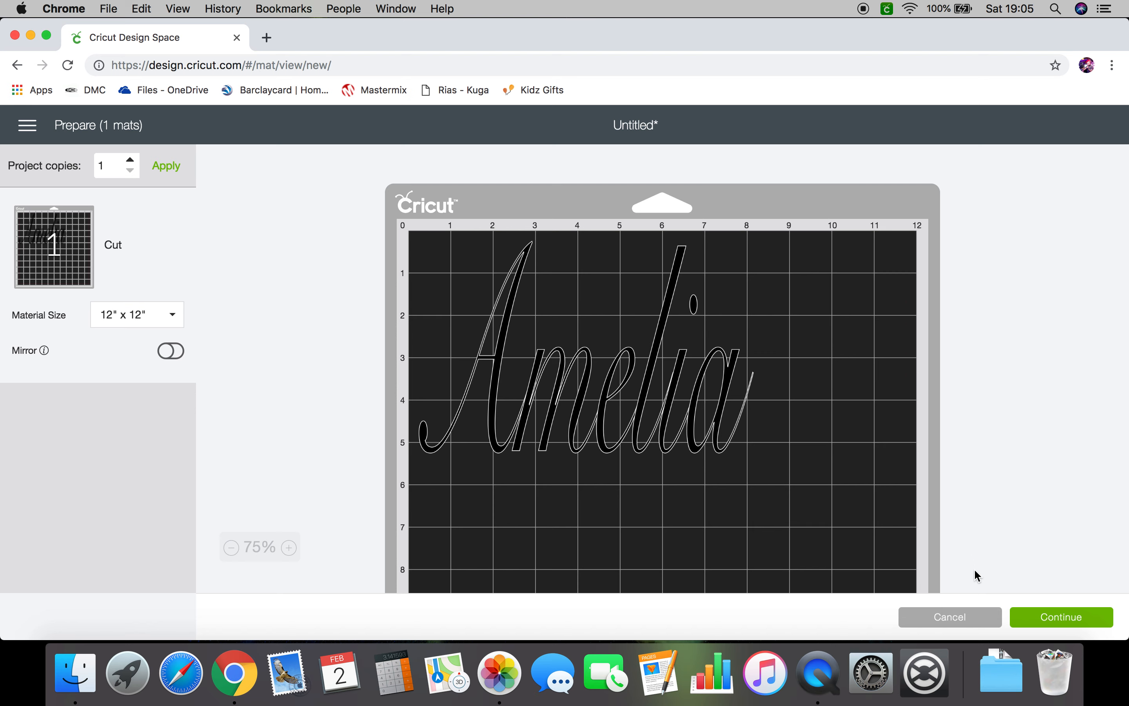
pyautogui.click(948, 620)
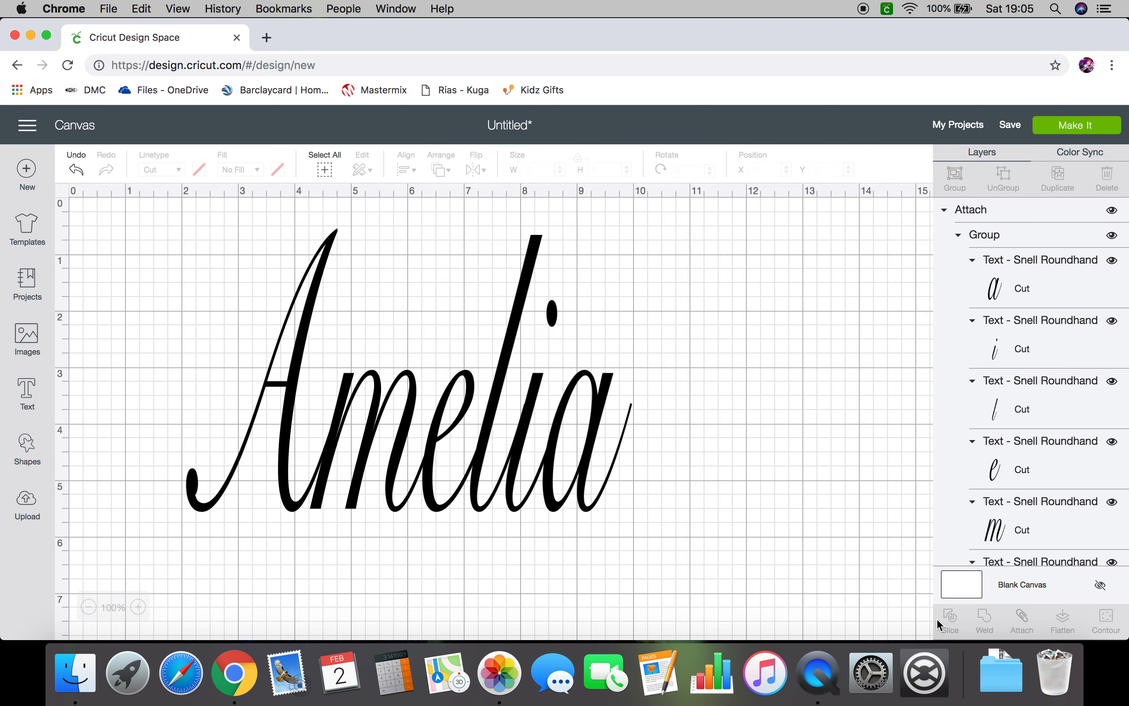
# Weld all the attached letters of the name into a single shape.
pyautogui.click(652, 486)
pyautogui.moveTo(670, 488); pyautogui.dragTo(166, 286)
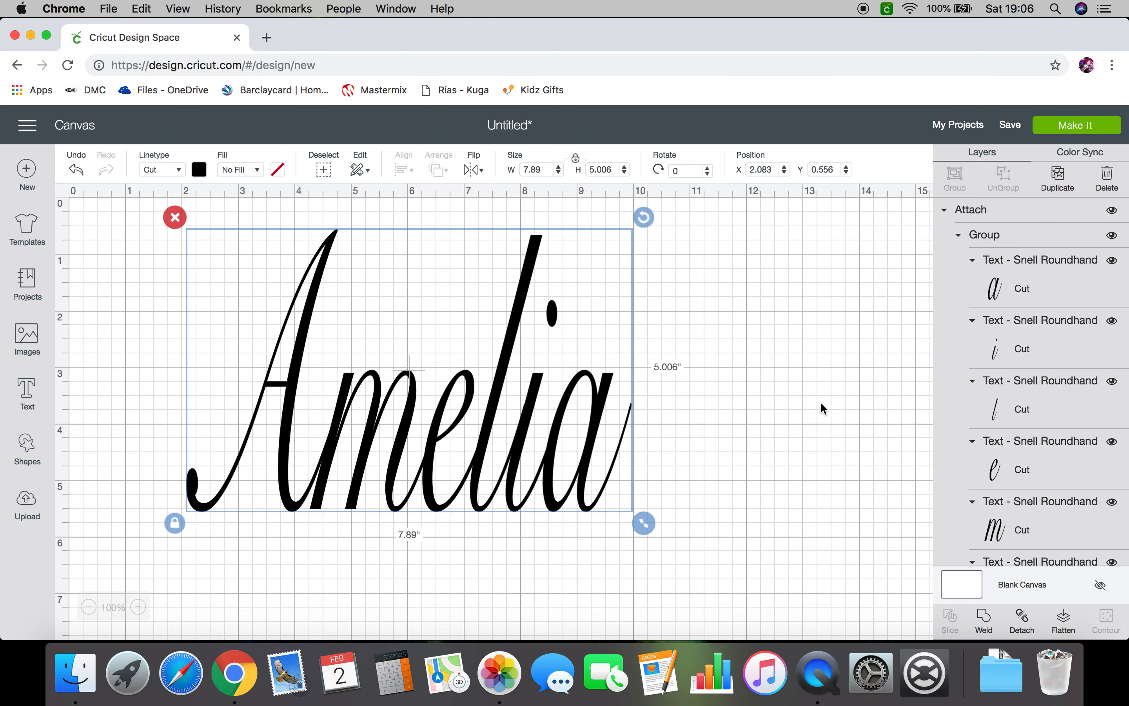
pyautogui.click(984, 621)
# Set the welded name's material colour to white and inspect the outlines of its joined letters up close.
pyautogui.click(336, 426)
pyautogui.click(199, 169)
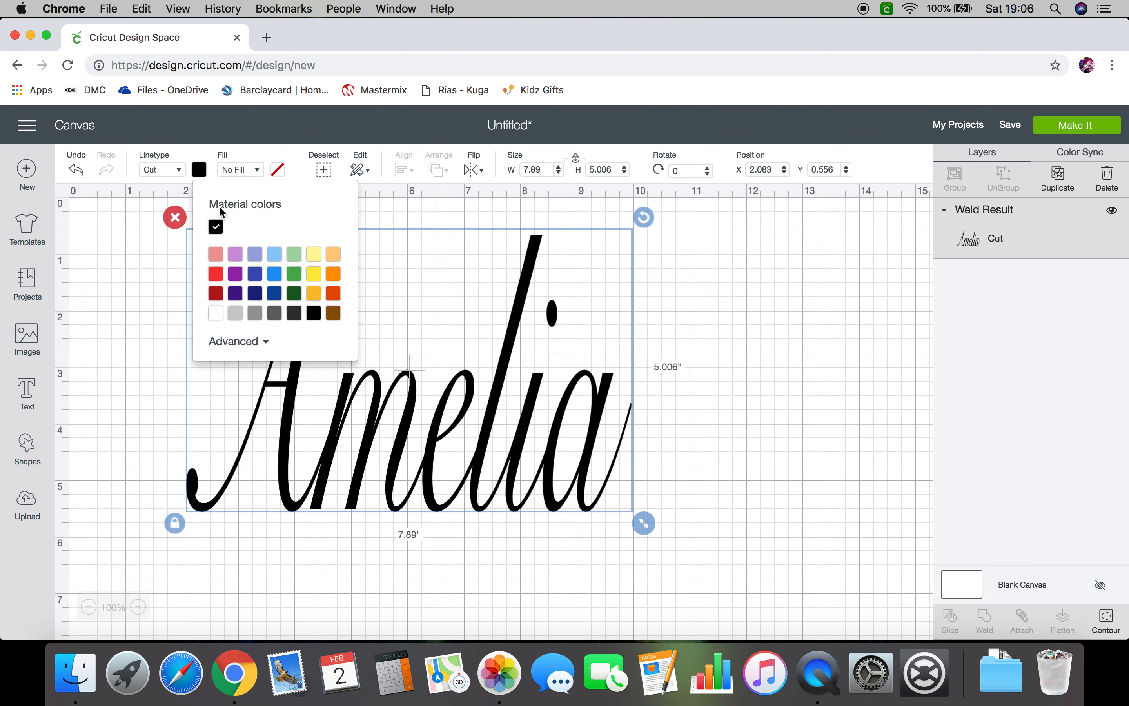
pyautogui.click(215, 313)
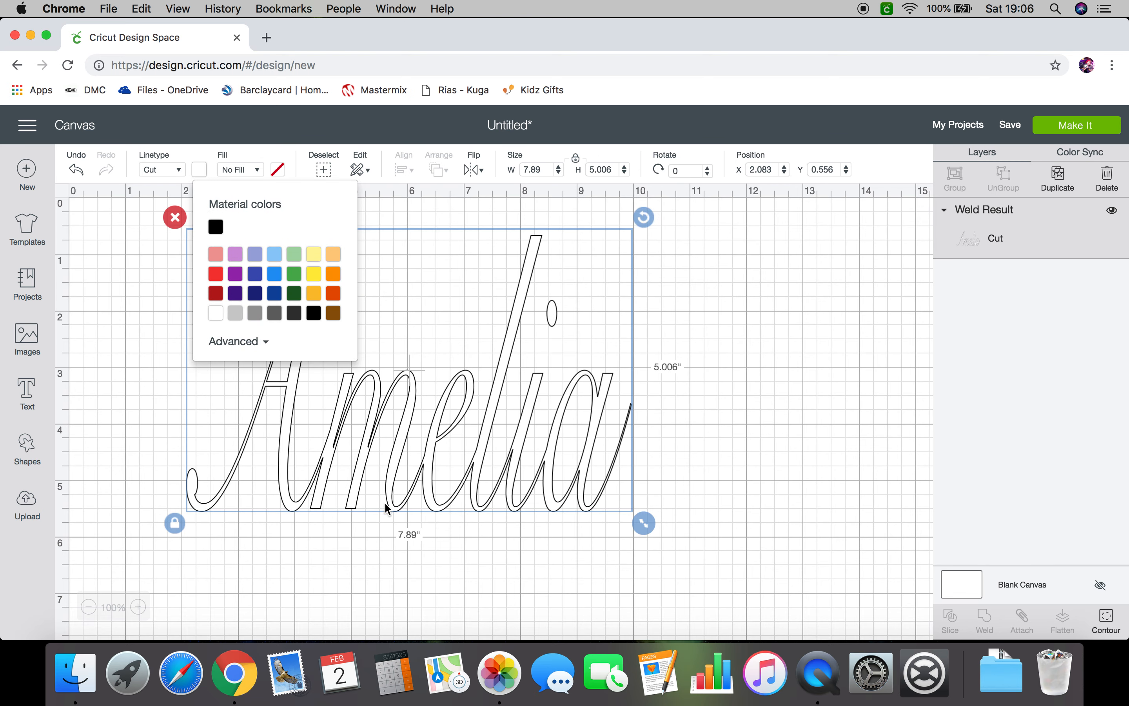
pyautogui.click(138, 607)
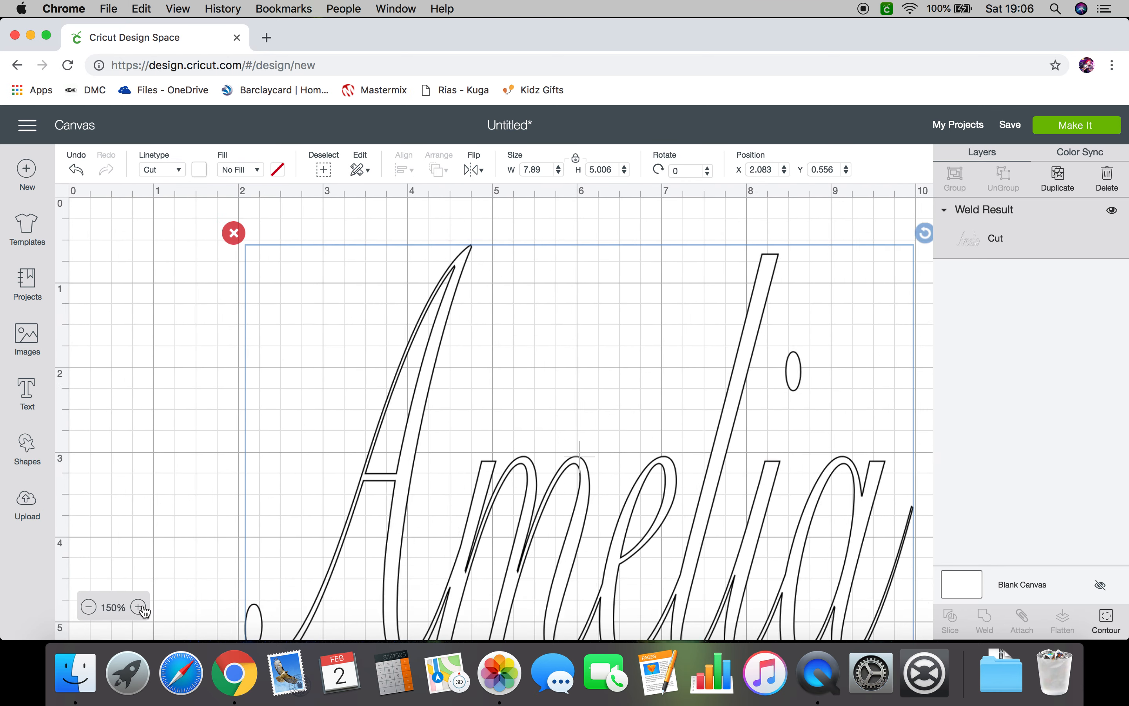
pyautogui.scroll(-10, 440, 432)
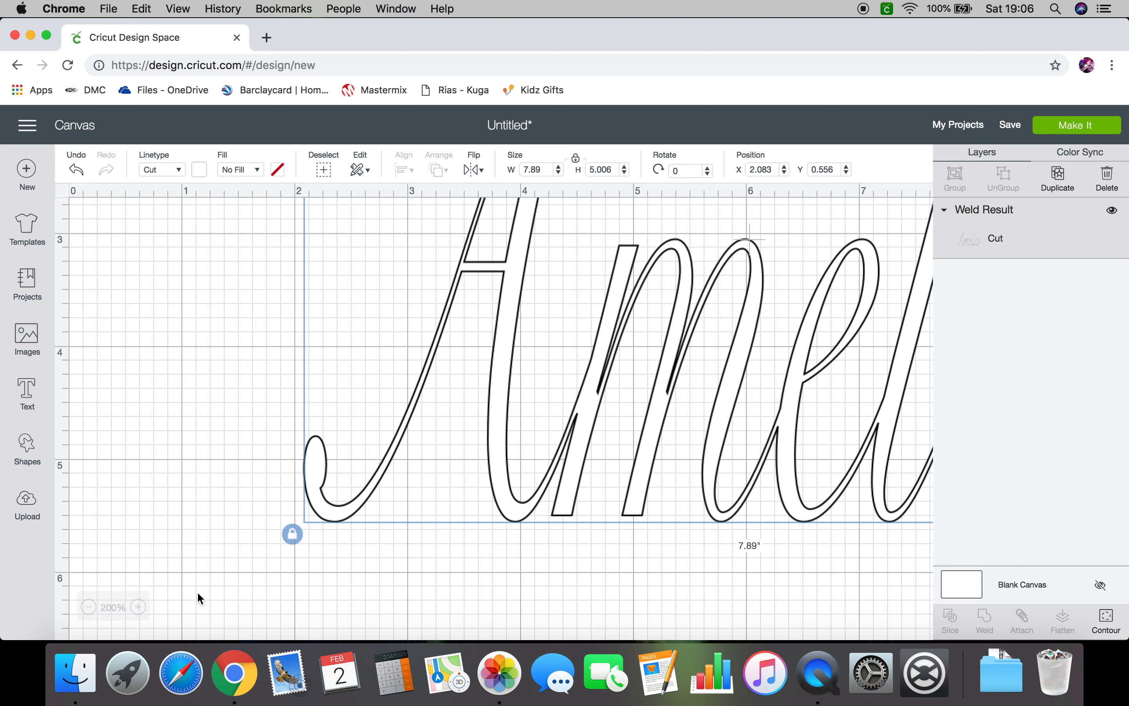
pyautogui.click(89, 607)
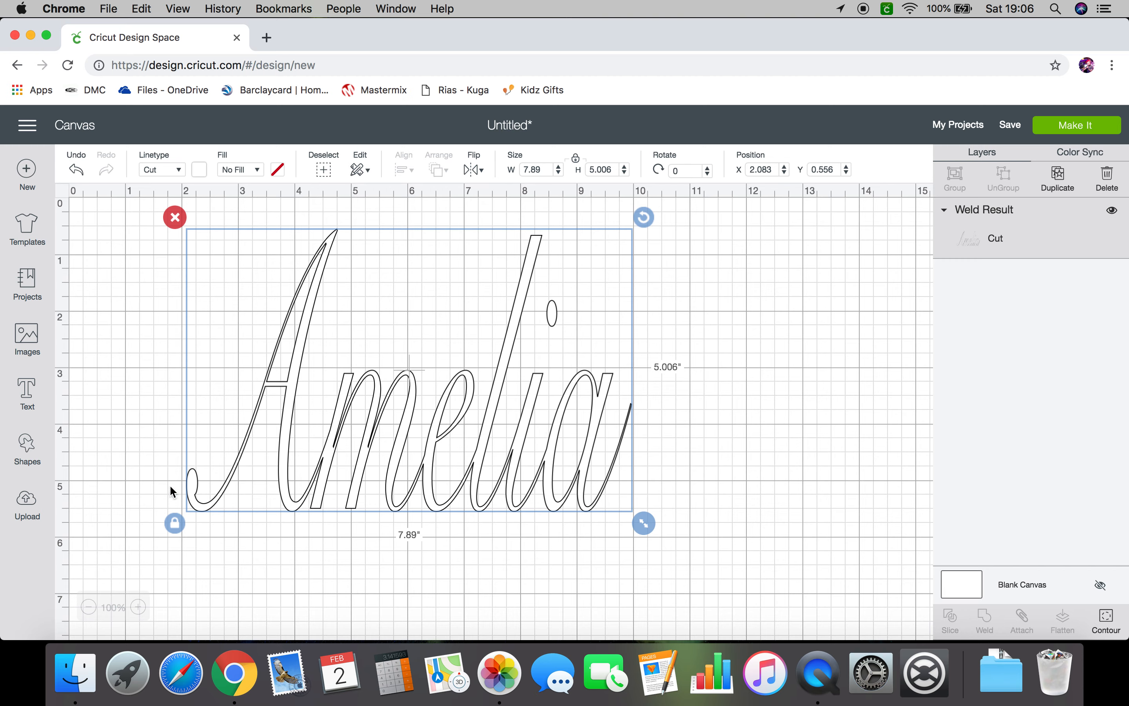
# Enlarge the welded name proportionally to about 8.3 inches wide and deselect it.
pyautogui.moveTo(644, 525); pyautogui.dragTo(789, 545)
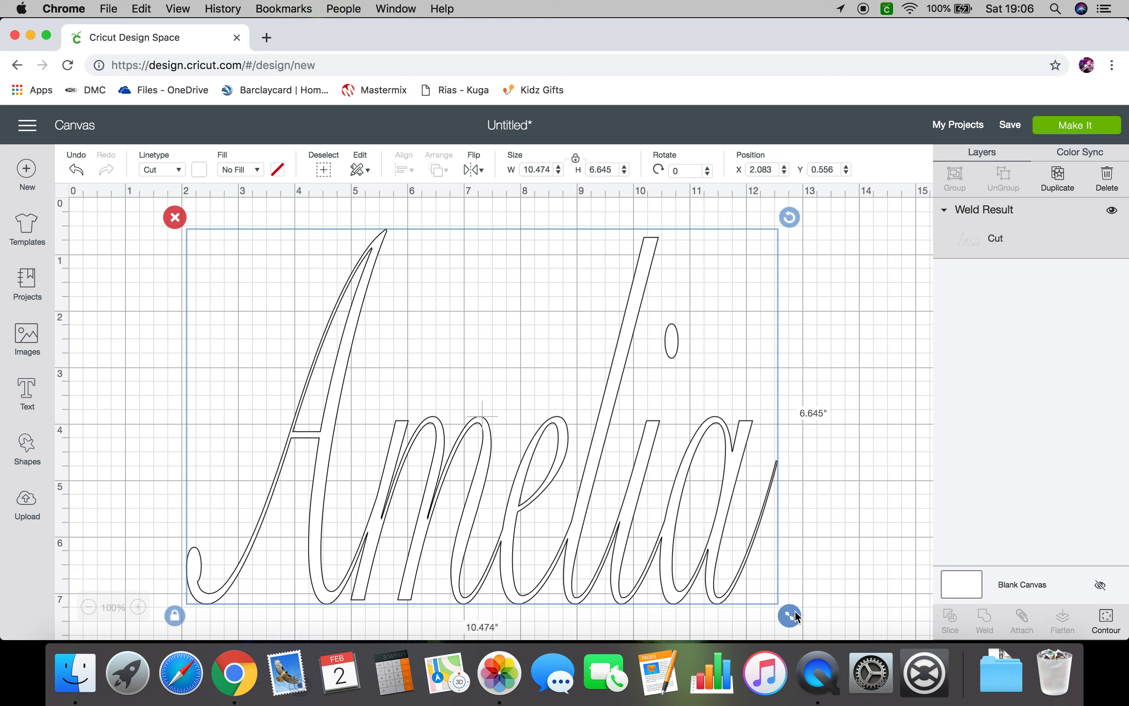
pyautogui.moveTo(789, 616); pyautogui.dragTo(670, 544)
pyautogui.click(864, 314)
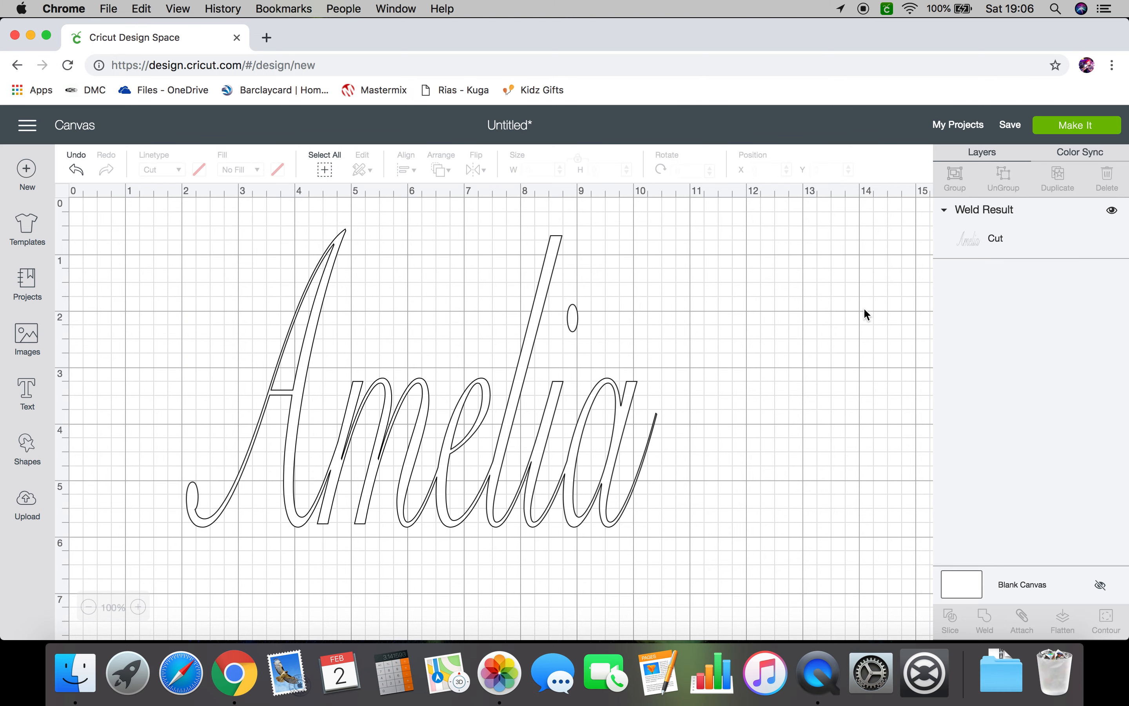